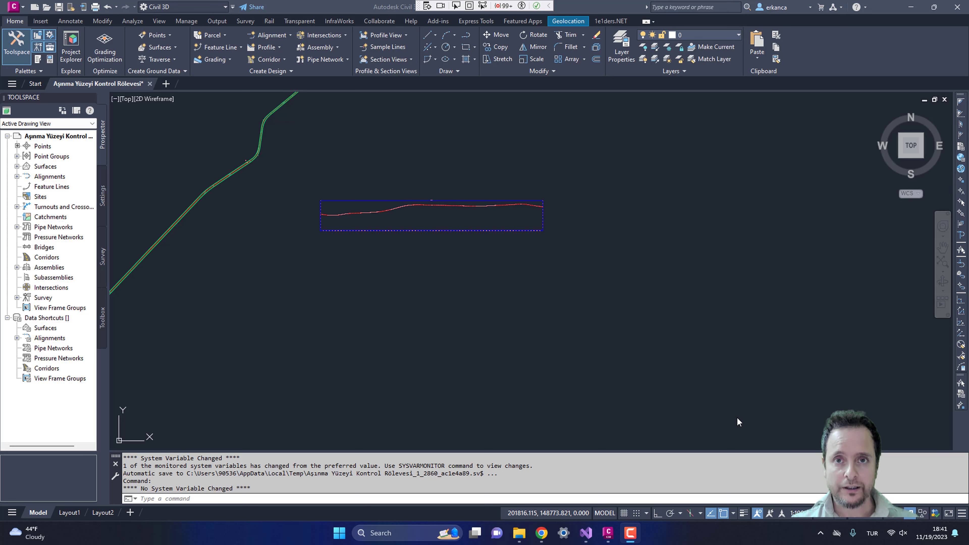
Run DERSNET and open Kesit Editörü's 'Kesit Rölevelerinden Nokta Üret' tool
scroll(567, 335, "down", 5)
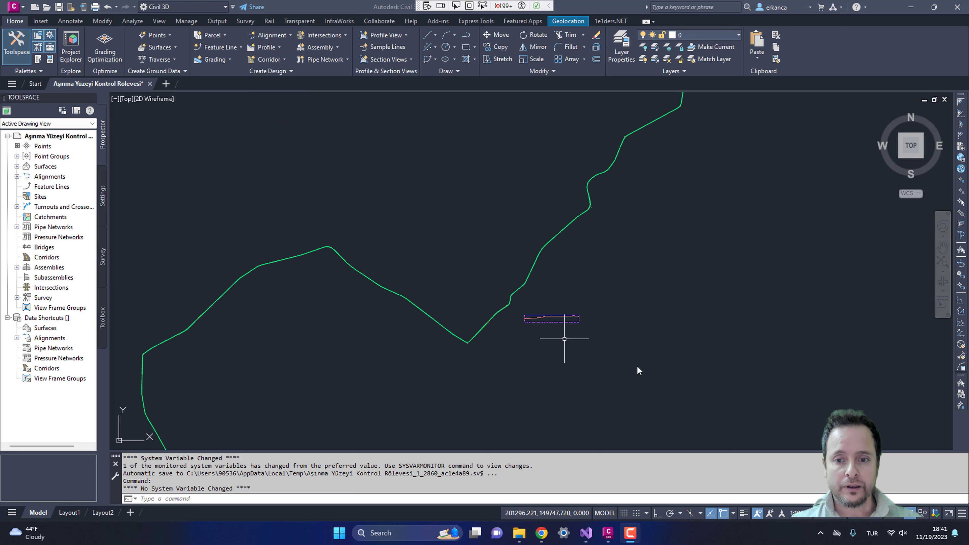
scroll(610, 340, "up", 6)
scroll(580, 340, "down", 7)
scroll(474, 294, "down", 2)
scroll(474, 294, "up", 7)
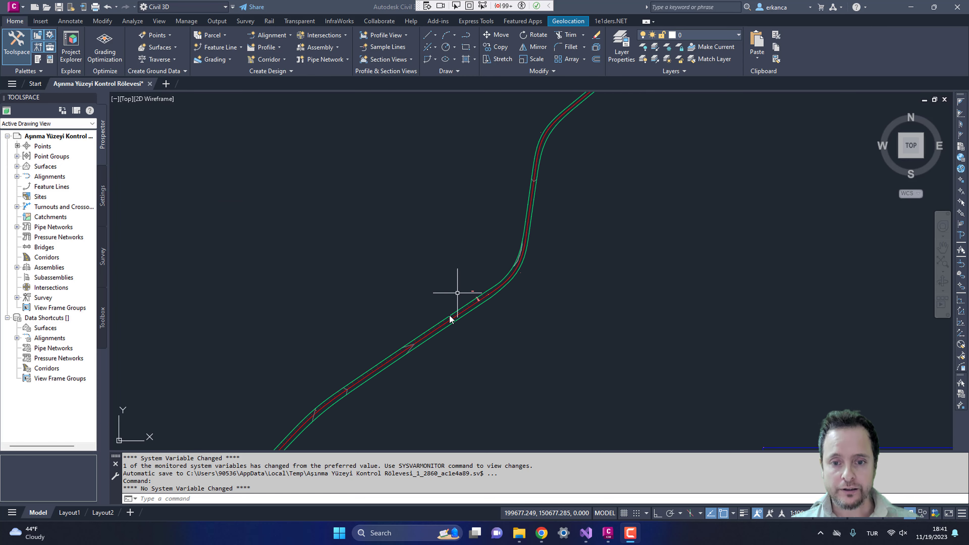
scroll(454, 288, "up", 3)
scroll(444, 295, "up", 5)
scroll(412, 255, "down", 1)
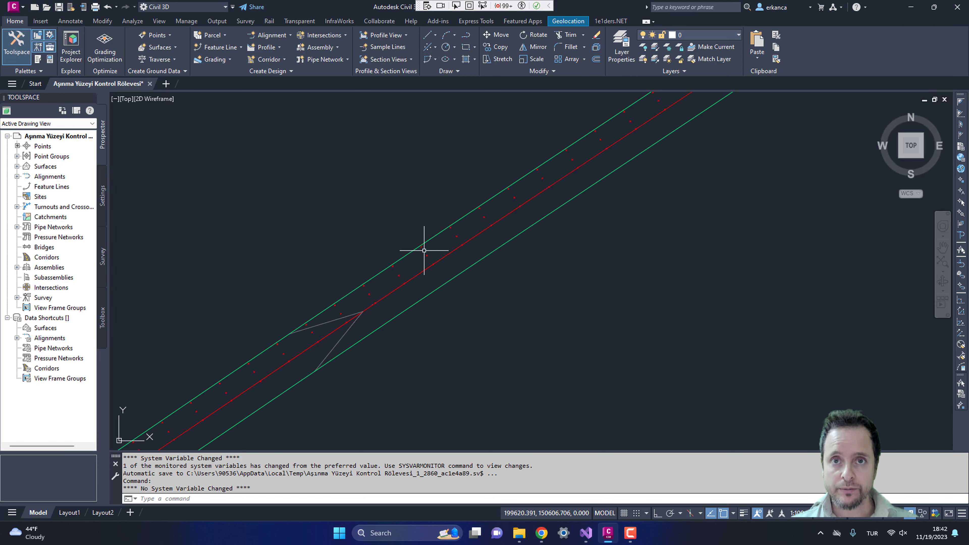
scroll(427, 261, "up", 1)
scroll(428, 261, "up", 2)
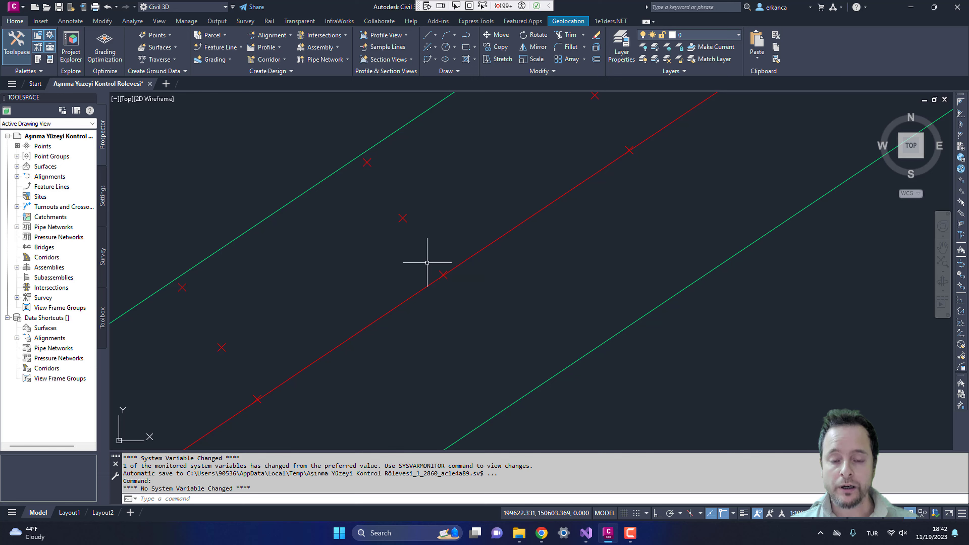
scroll(297, 255, "down", 2)
scroll(297, 255, "up", 1)
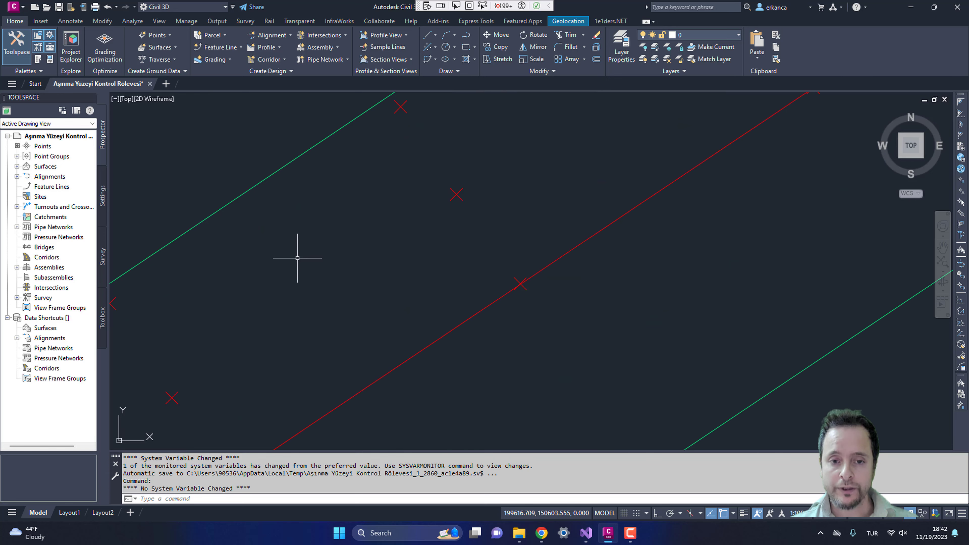
scroll(309, 254, "down", 1)
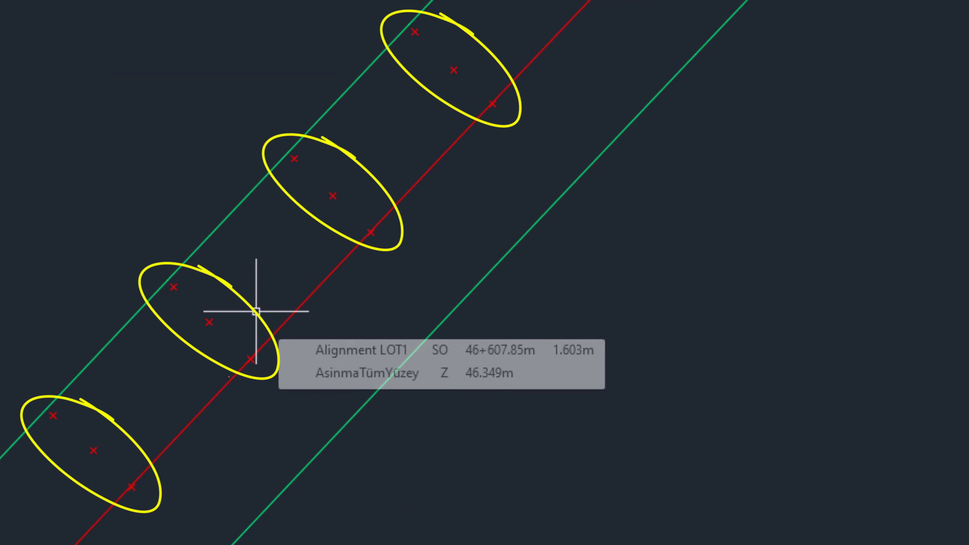
scroll(255, 314, "up", 2)
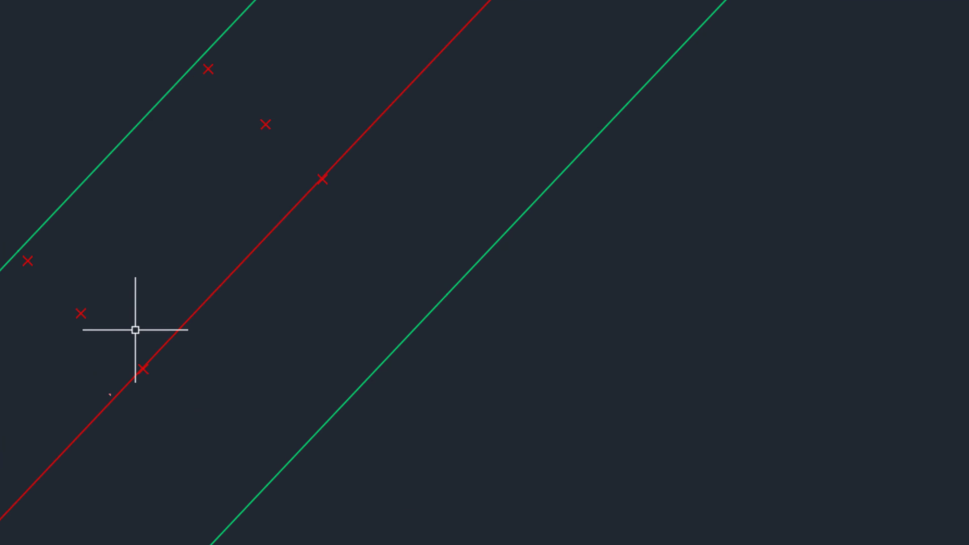
scroll(132, 331, "down", 2)
scroll(152, 324, "down", 3)
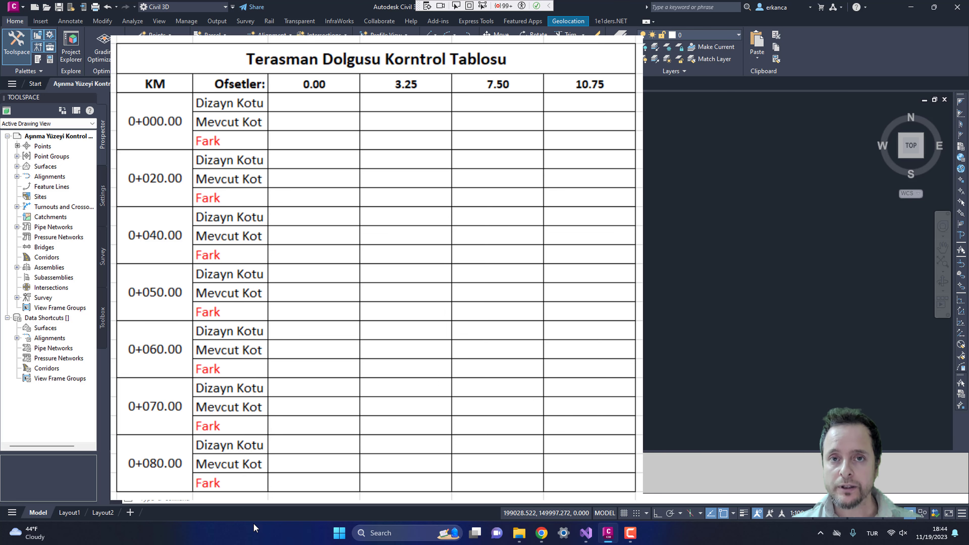
type("d")
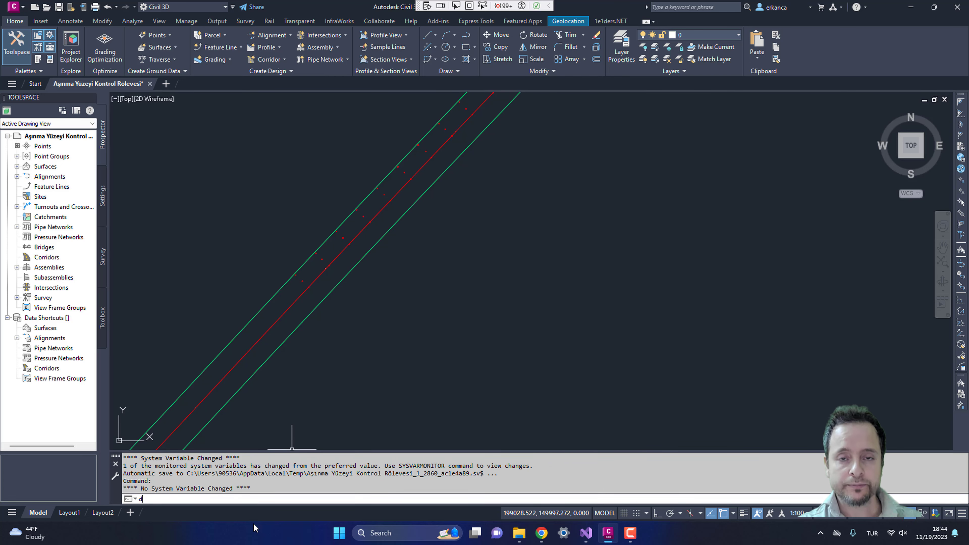
type("ersnet")
key("Return")
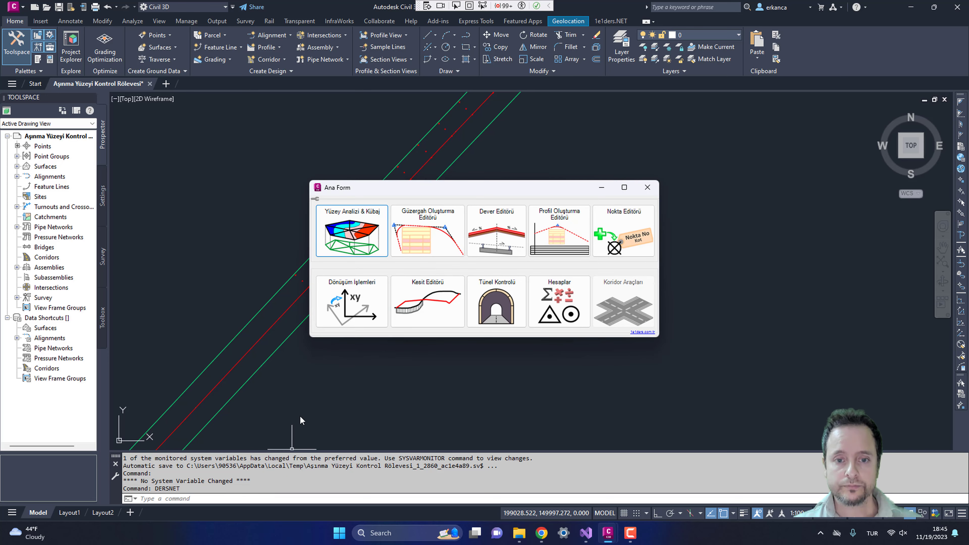
left_click(427, 301)
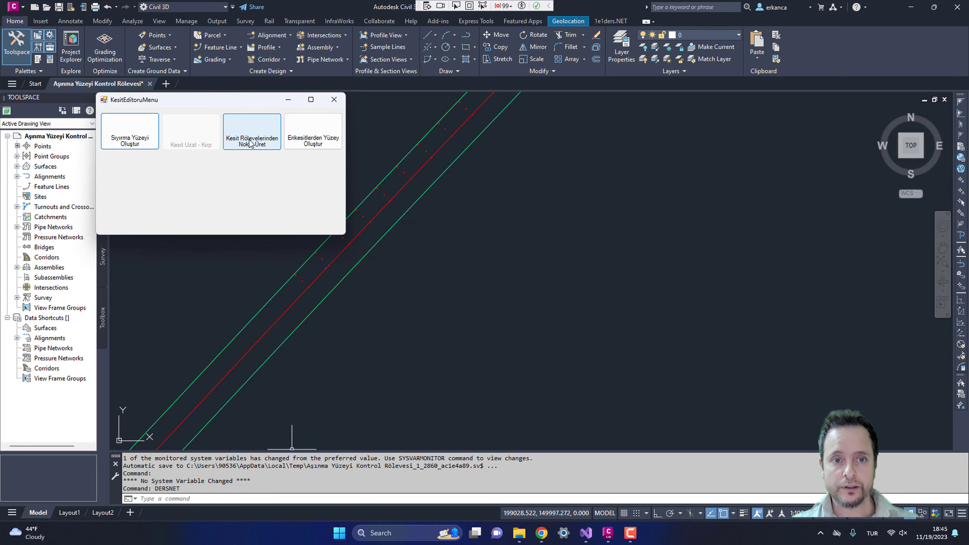
left_click(250, 143)
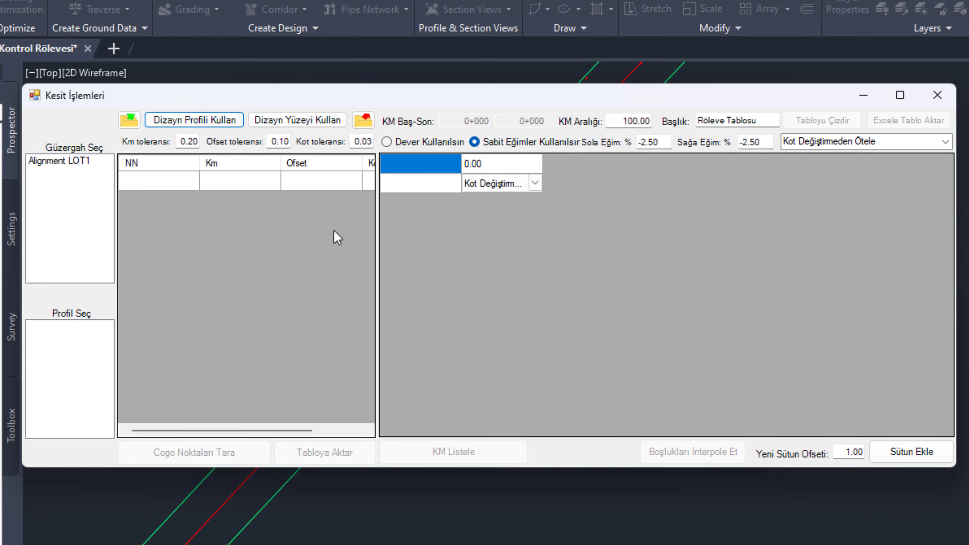
Choose alignment LOT1, profile File (1), and stations 45+700 to 46+600
left_click(56, 161)
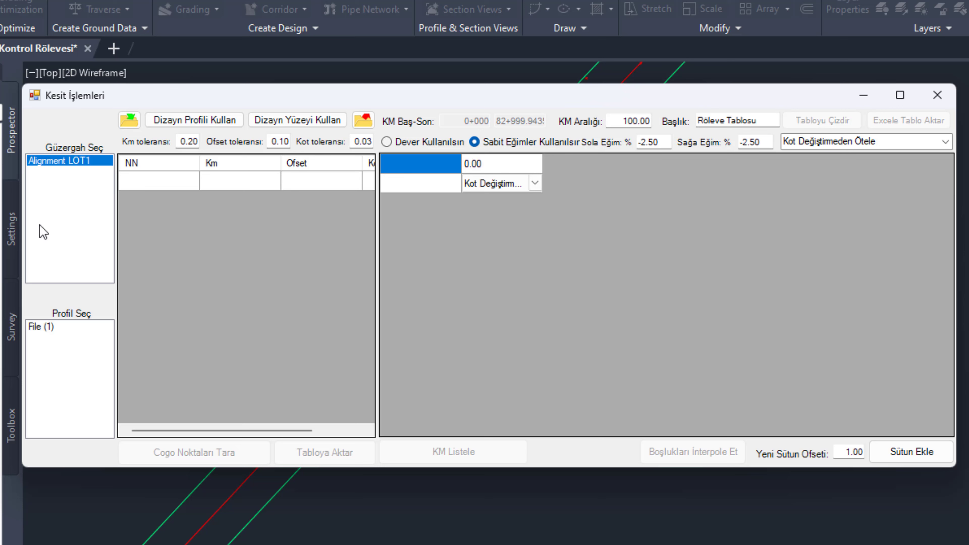
left_click(41, 328)
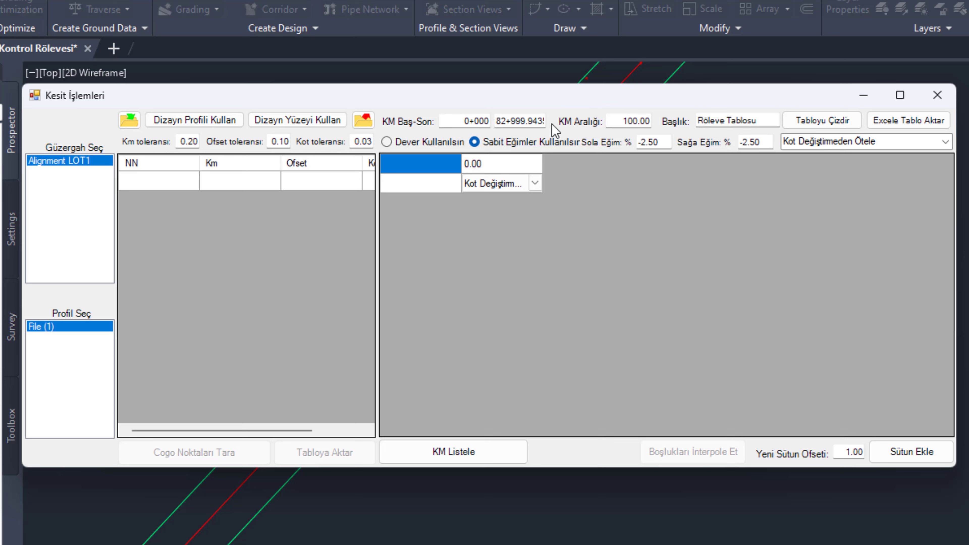
left_click_drag(457, 121, 501, 124)
type("45+7")
type("00")
key("Tab")
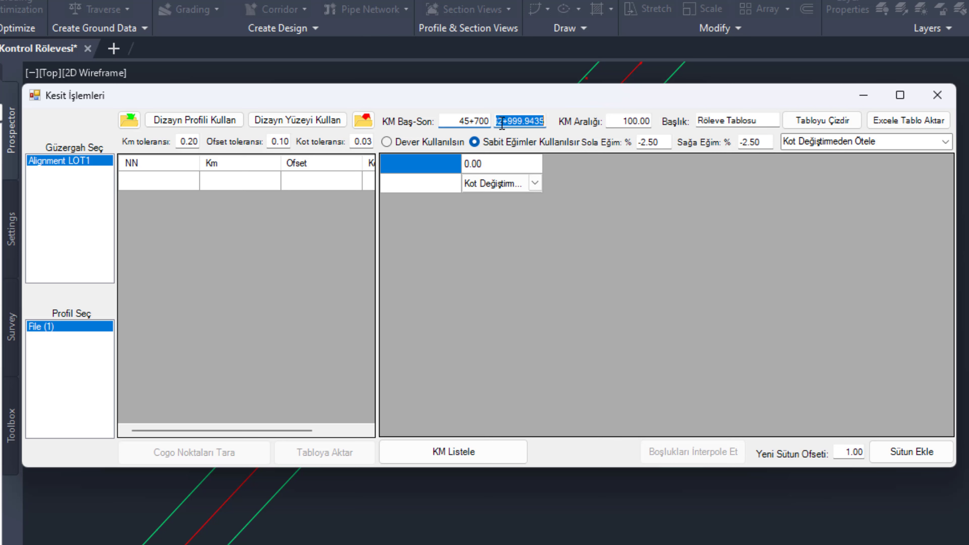
type("46600")
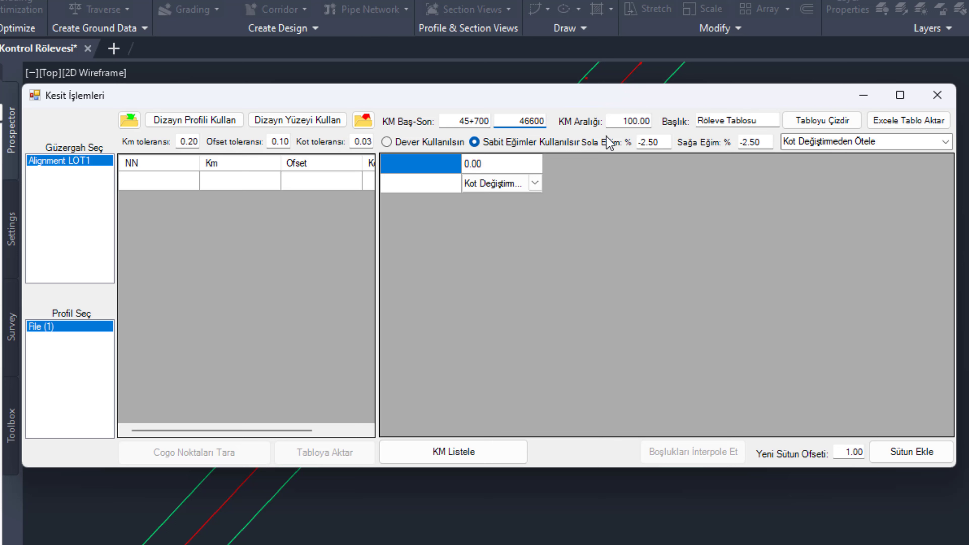
left_click(645, 124)
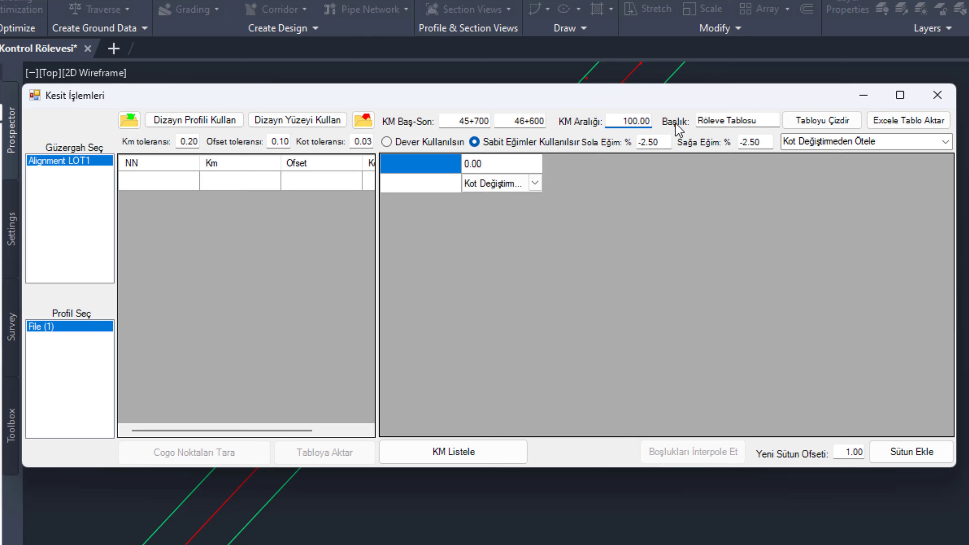
Set the station interval (KM Aralığı) to 10 and select the 0.00 offset column
key("ctrl+a")
type("1")
key("Tab")
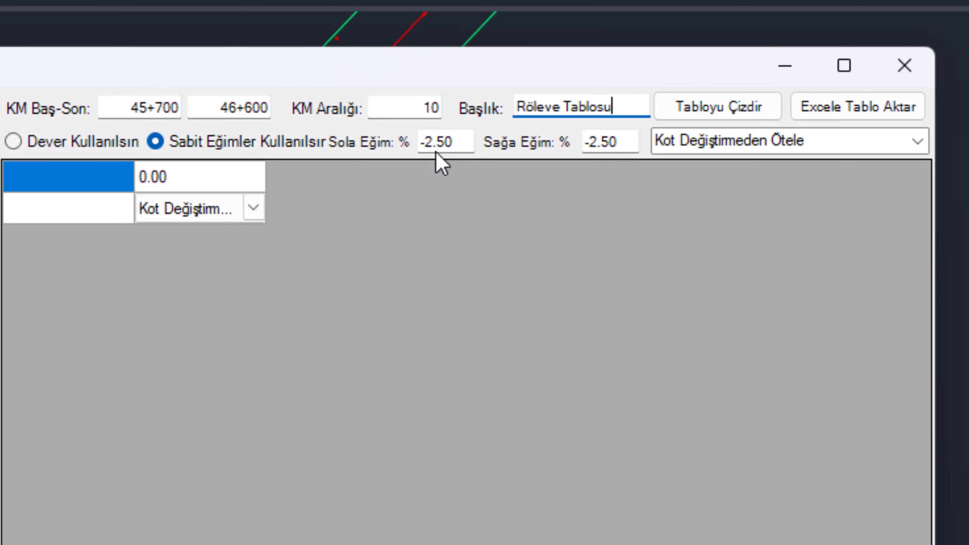
left_click(177, 184)
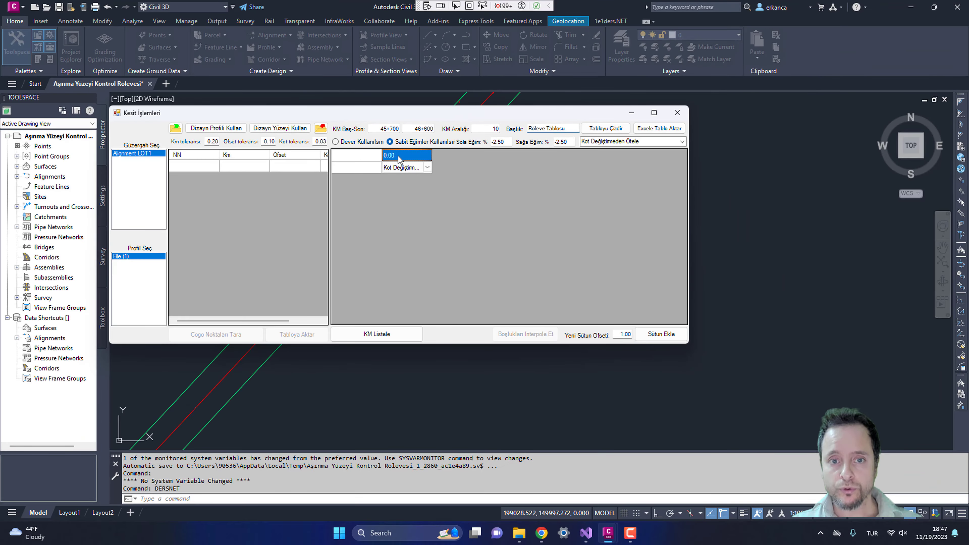
Add offset columns 1, 2, 2.5 and 3 to the grid
left_click(663, 334)
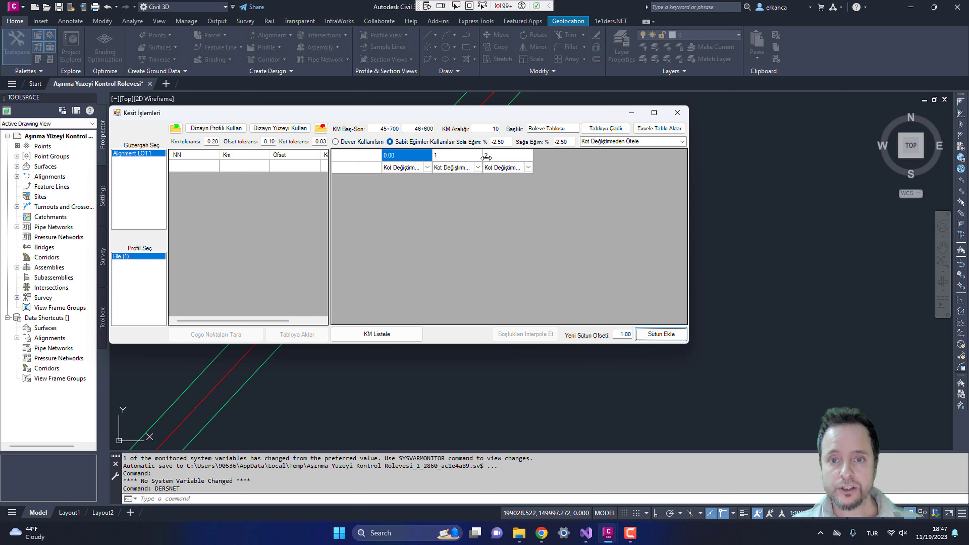
double_click(628, 334)
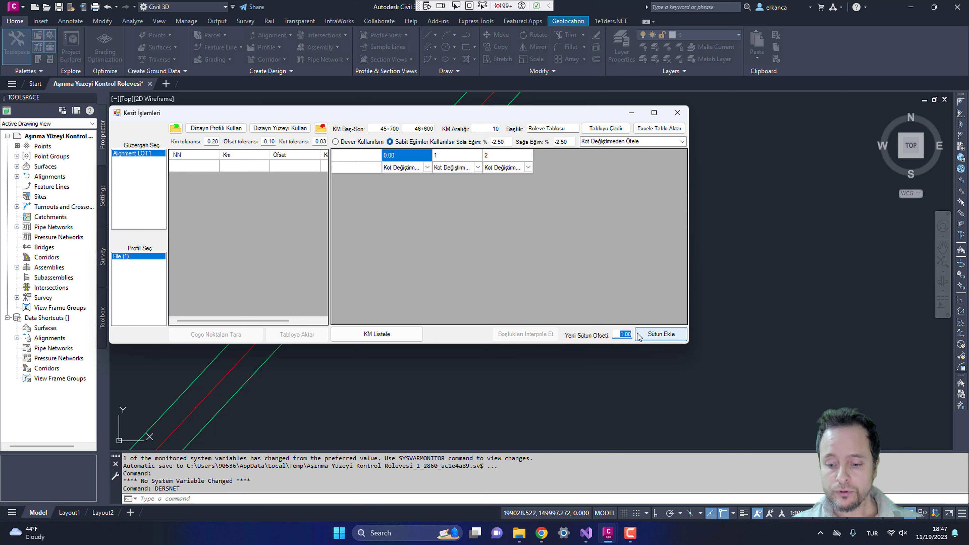
type("0.5")
left_click(652, 334)
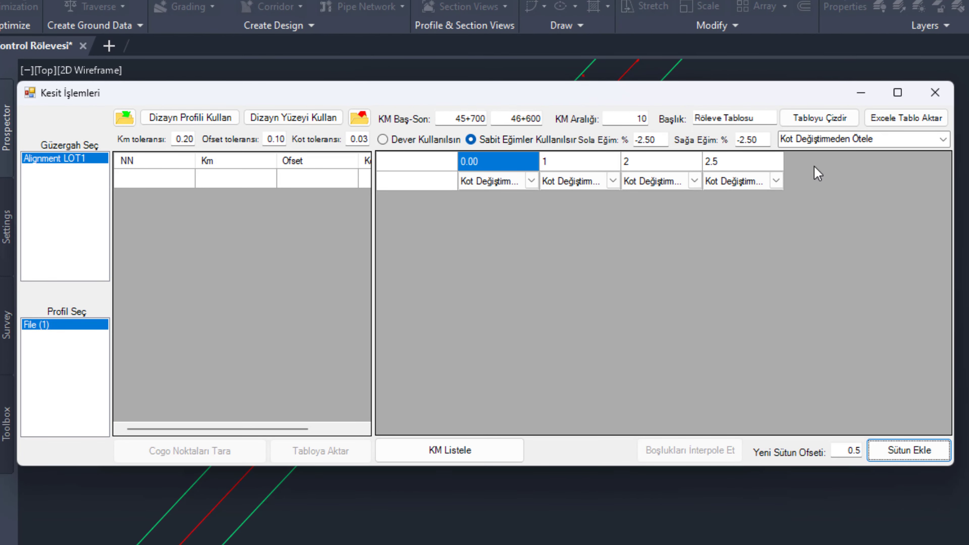
left_click(907, 450)
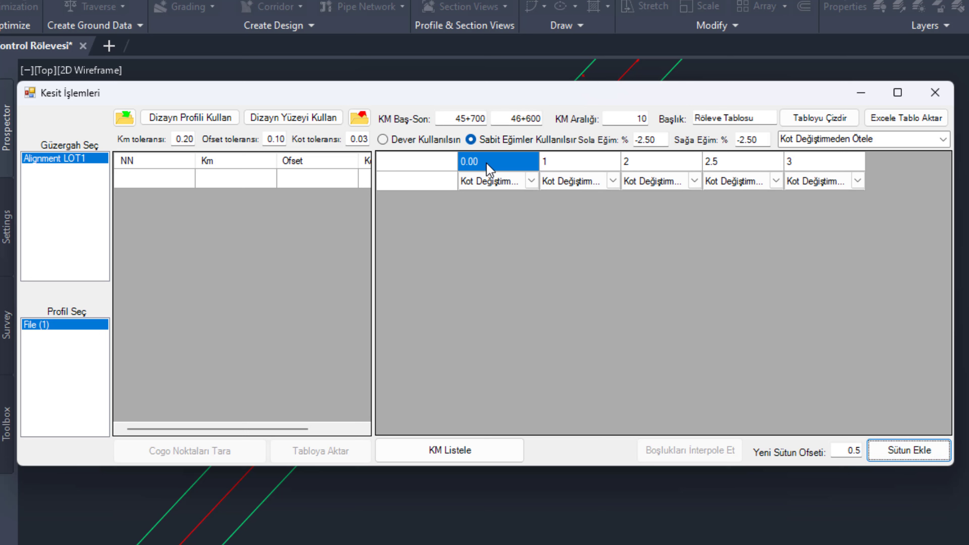
Change offset column 2.5 to 3 and the last column to 6
left_click(568, 168)
left_click(672, 168)
left_click(732, 168)
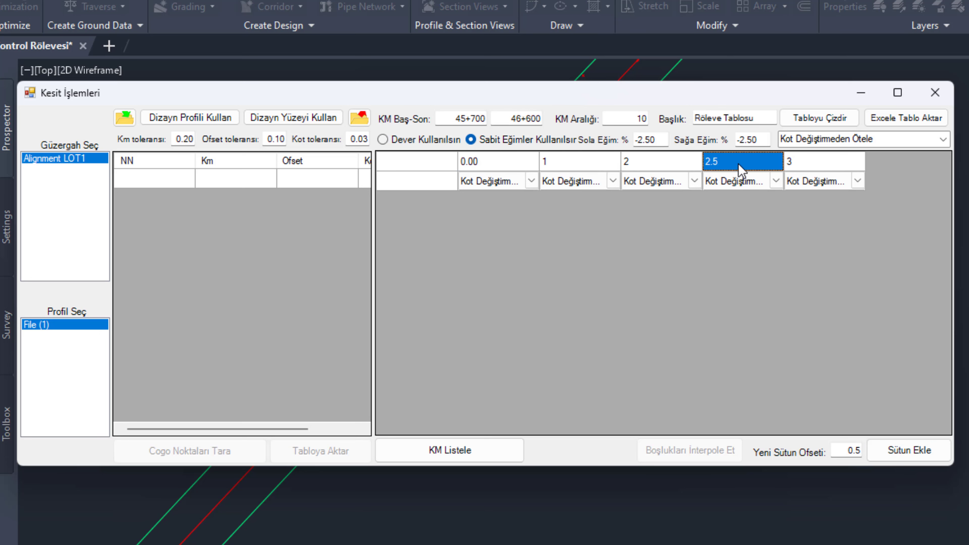
type("3")
left_click(807, 168)
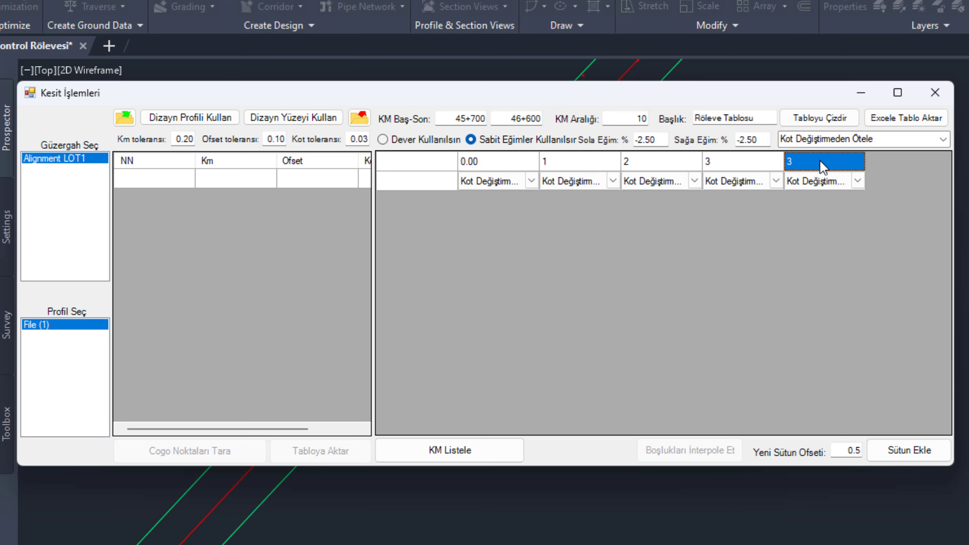
type("6")
key("Return")
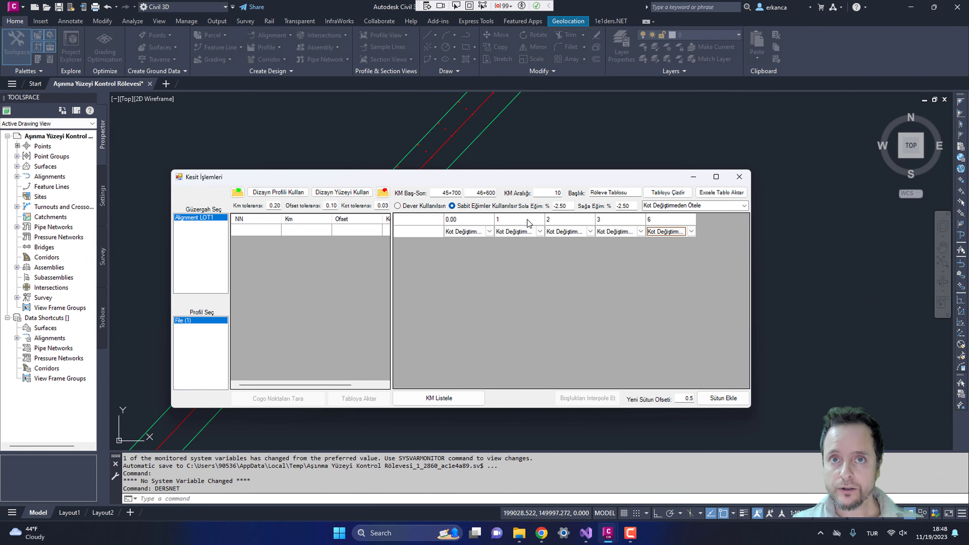
left_click(508, 220)
key("Tab")
Run KM Listele to fill station rows with design elevations, e.g. 41.372 at offset 0.00
key("F2")
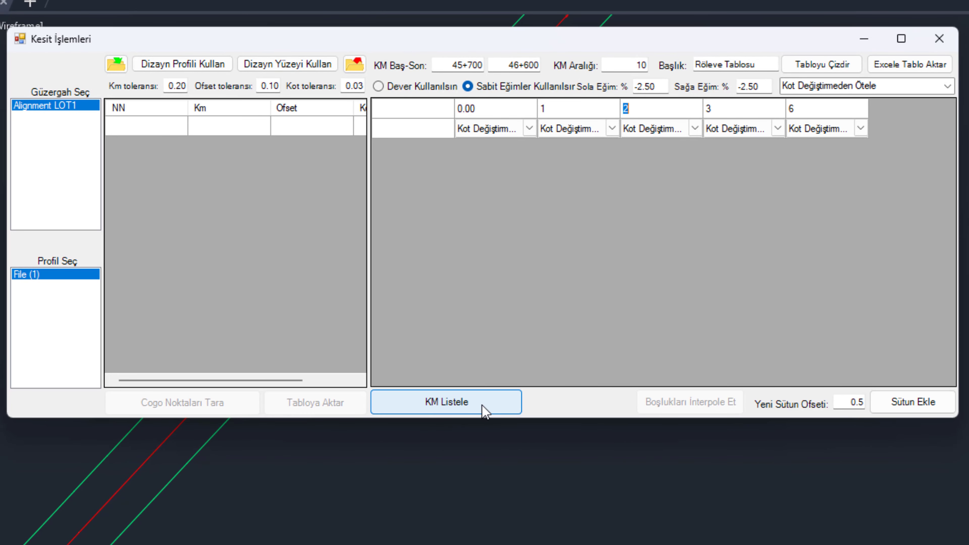
left_click(484, 410)
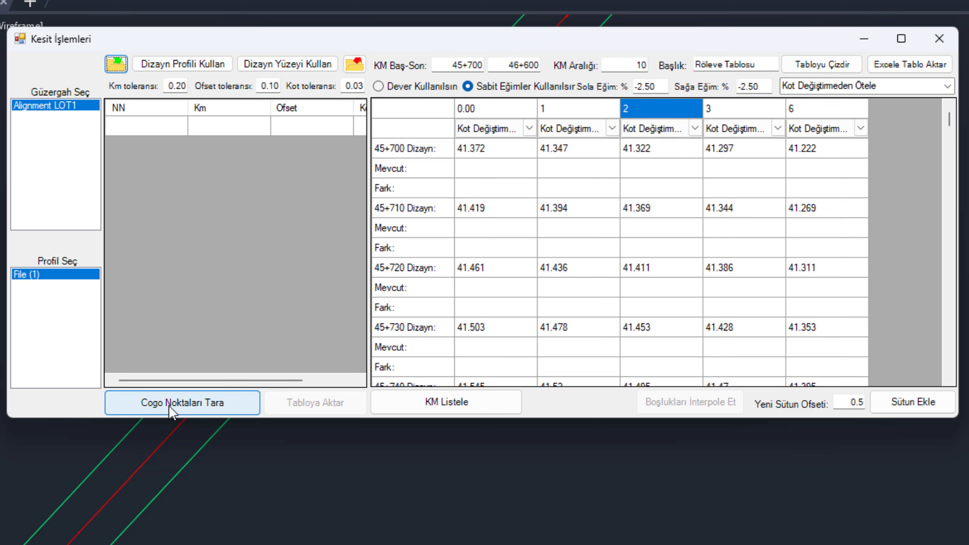
Scan the COGO points into the NN/Km/Ofset/Kot grid and review the results
left_click(173, 412)
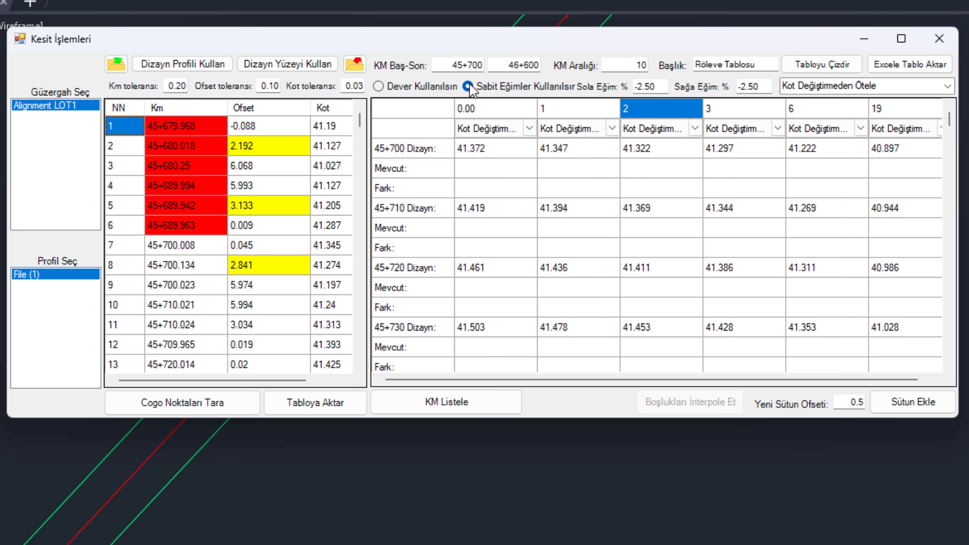
scroll(247, 244, "down", 2)
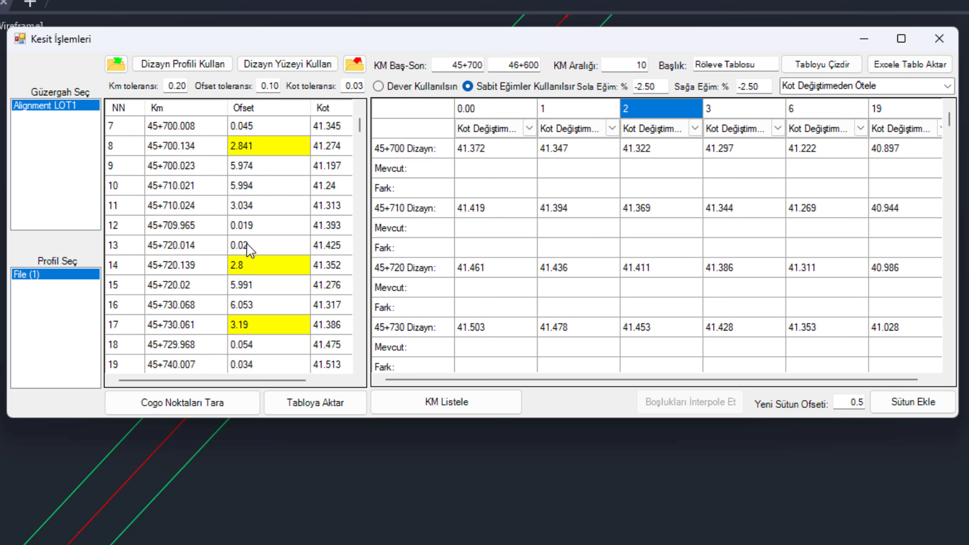
scroll(252, 208, "up", 2)
left_click(516, 116)
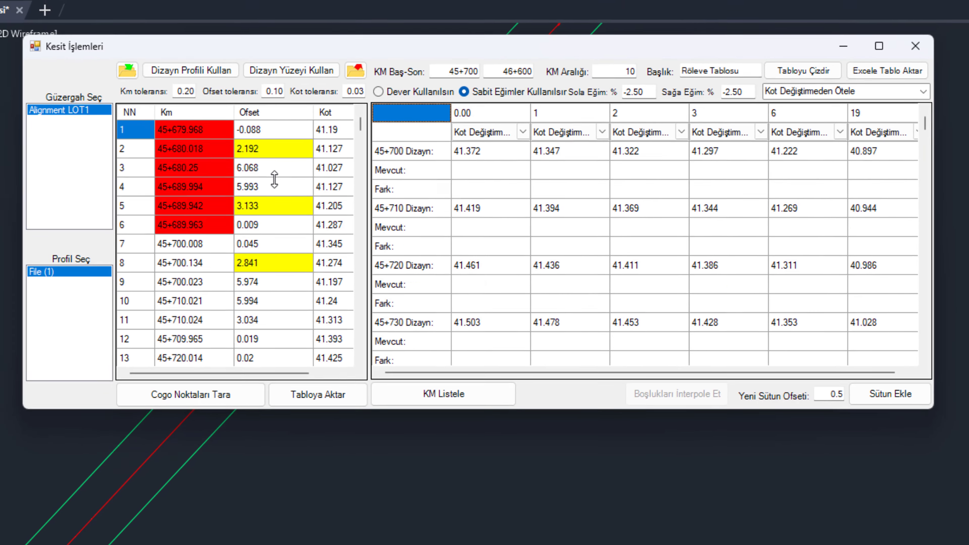
scroll(315, 183, "down", 1)
scroll(315, 182, "up", 1)
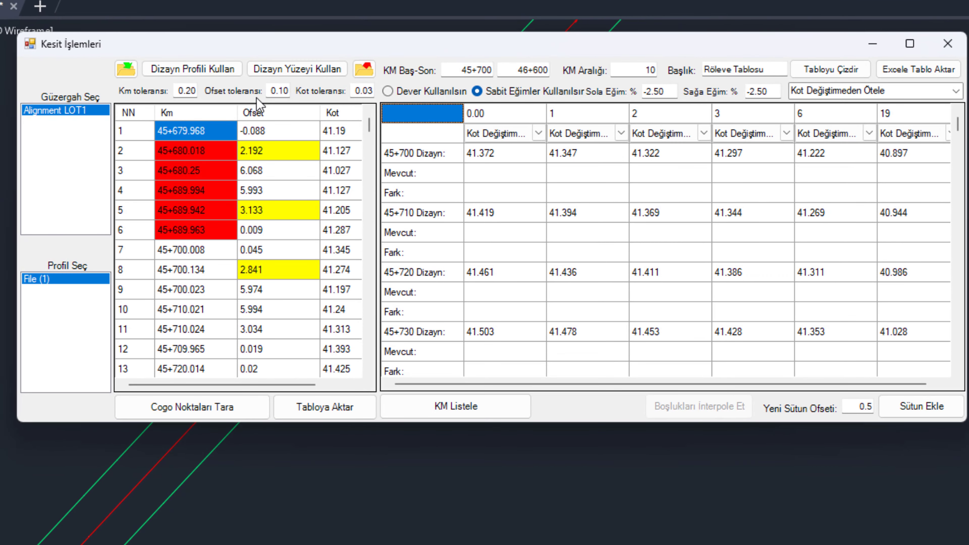
Set station tolerance to 0.50 and offset tolerance to 0.20, then rescan the COGO points
left_click_drag(180, 92, 196, 92)
left_click(273, 91)
left_click_drag(187, 91, 211, 93)
type("50")
left_click(270, 92)
left_click_drag(277, 91, 294, 98)
type("20")
left_click(190, 414)
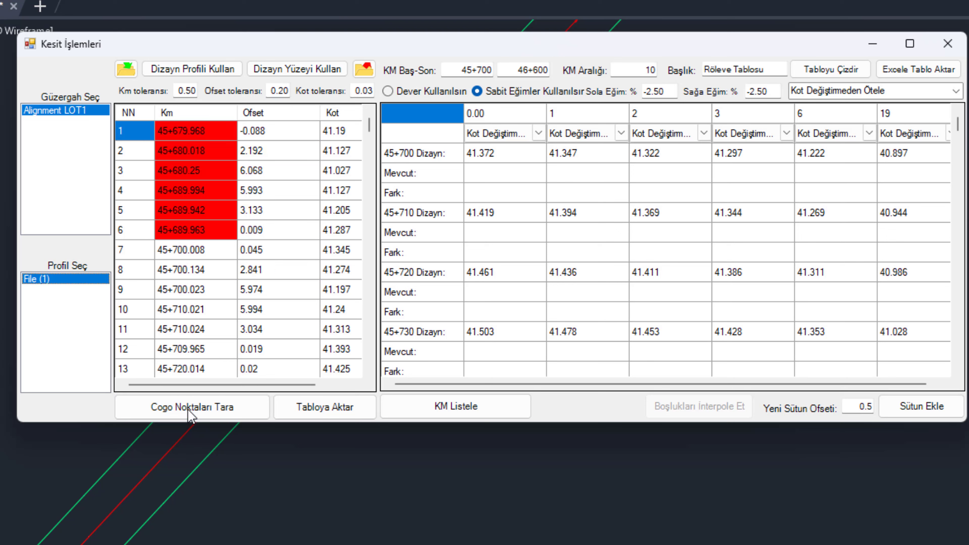
Change offset tolerance to 0.30, rescan, and review flagged offsets 2.696 and 2.655
scroll(263, 124, "down", 4)
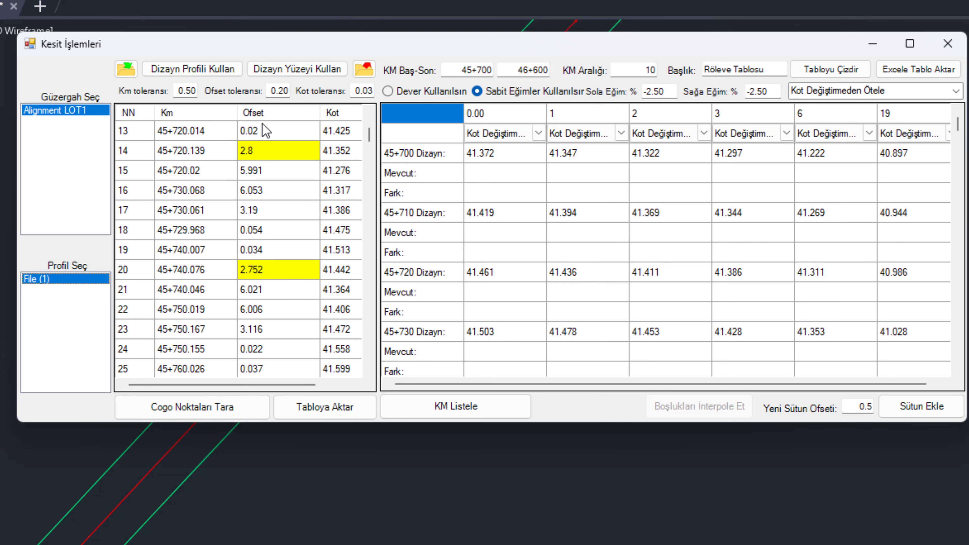
double_click(281, 94)
type("0.30")
left_click(195, 414)
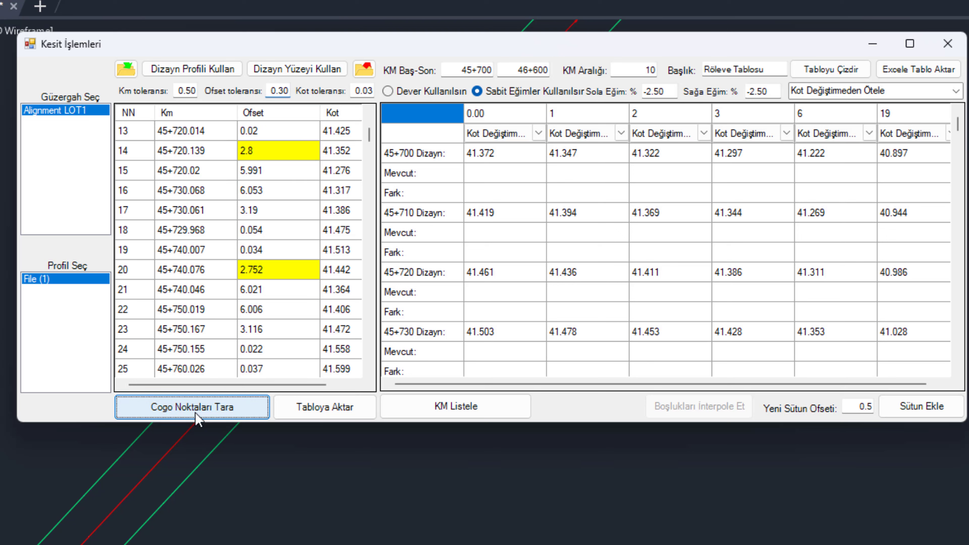
scroll(214, 267, "up", 2)
scroll(200, 203, "up", 2)
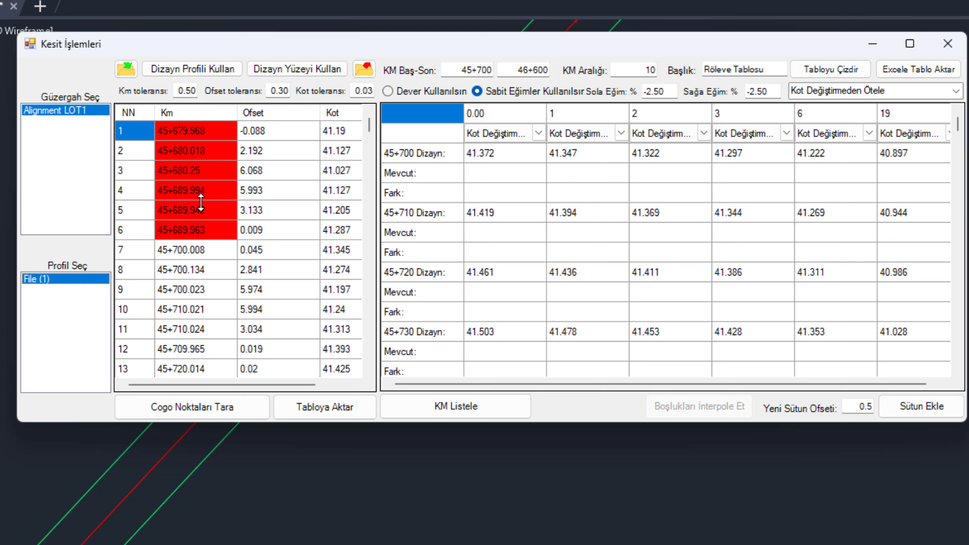
scroll(201, 200, "down", 1)
scroll(200, 200, "down", 2)
scroll(200, 200, "down", 1)
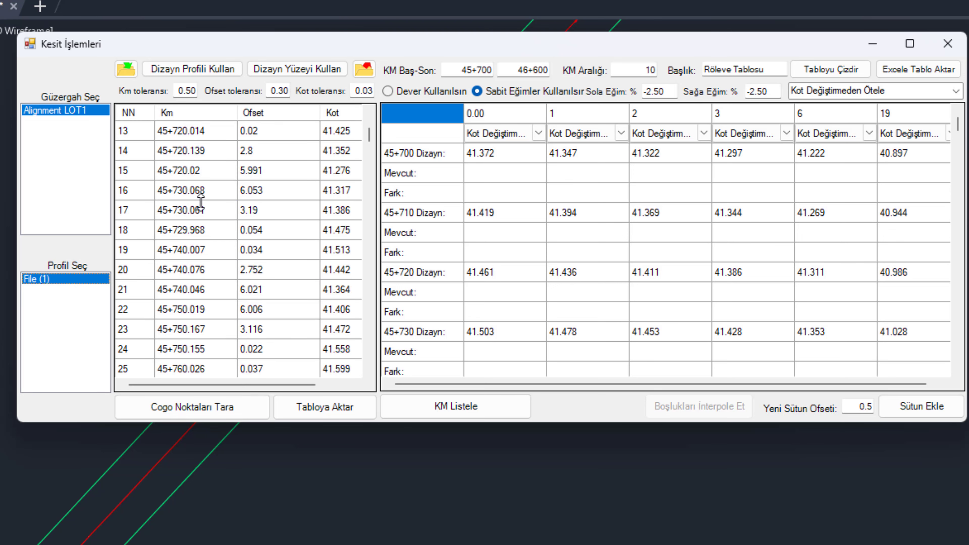
scroll(201, 200, "down", 2)
scroll(200, 201, "down", 6)
scroll(200, 200, "down", 5)
scroll(201, 200, "down", 1)
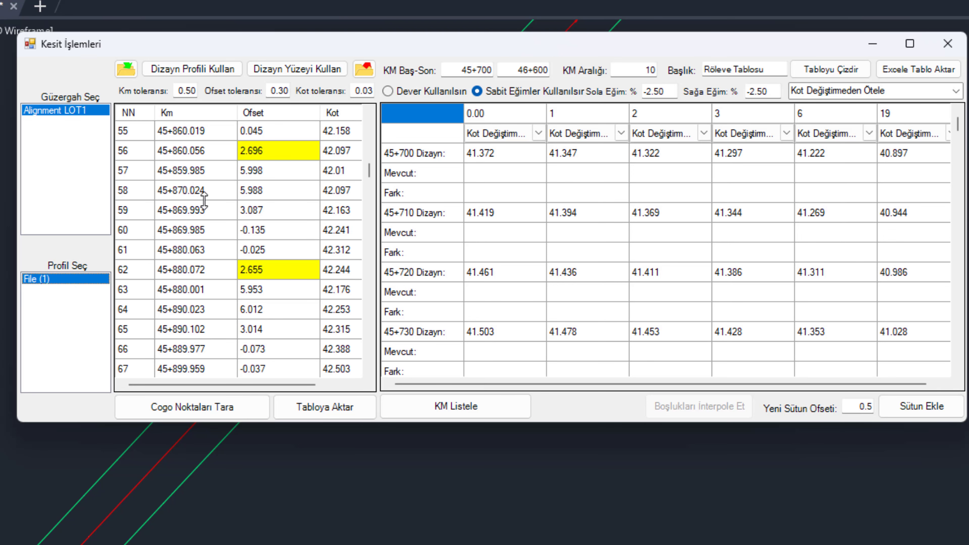
left_click(268, 158)
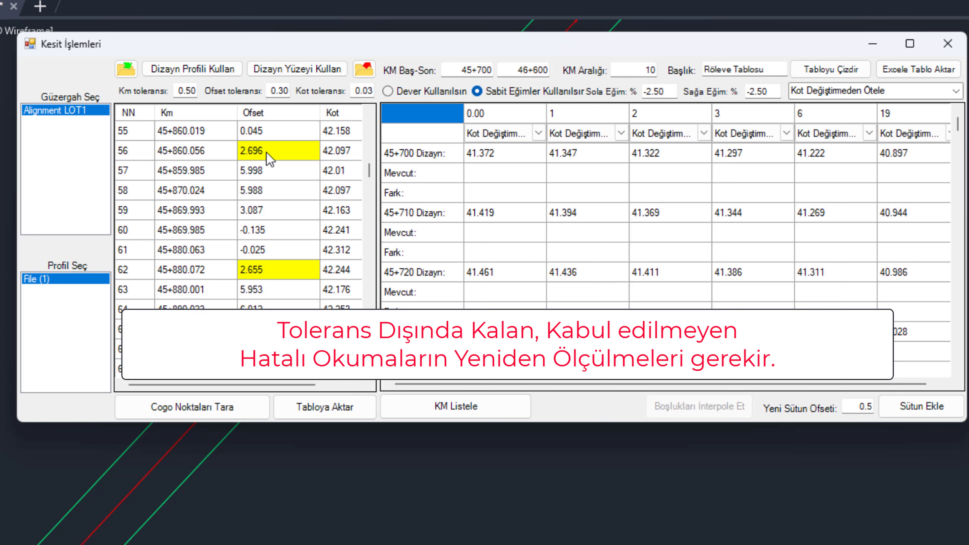
Set offset tolerance to 0.50, rescan, and select test point 860 at the list end
double_click(282, 90)
type("0.50")
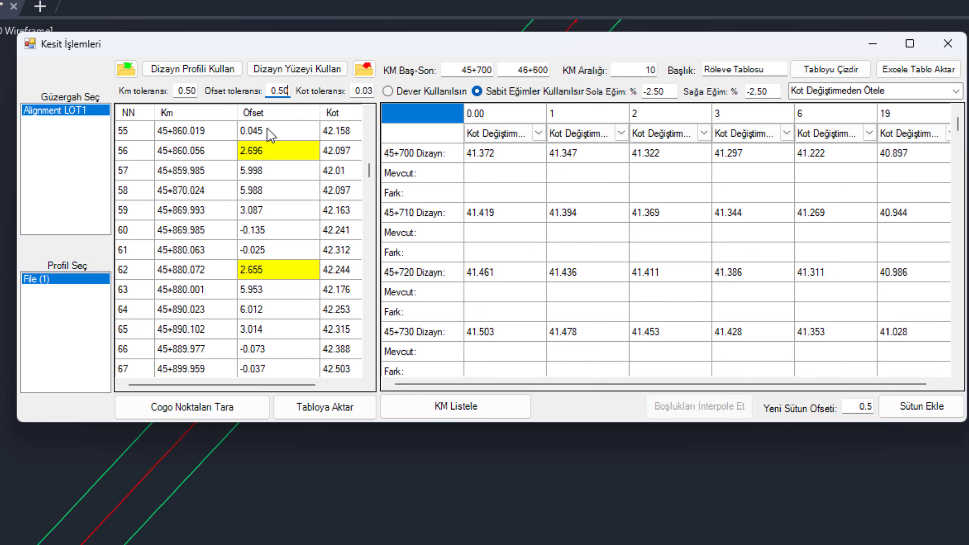
left_click(217, 417)
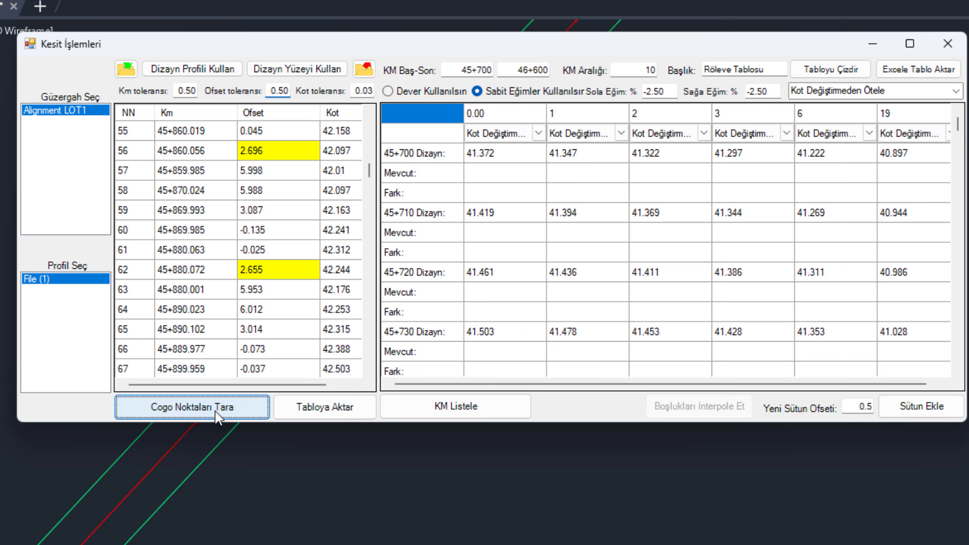
scroll(207, 264, "up", 10)
scroll(211, 280, "down", 5)
scroll(210, 281, "down", 13)
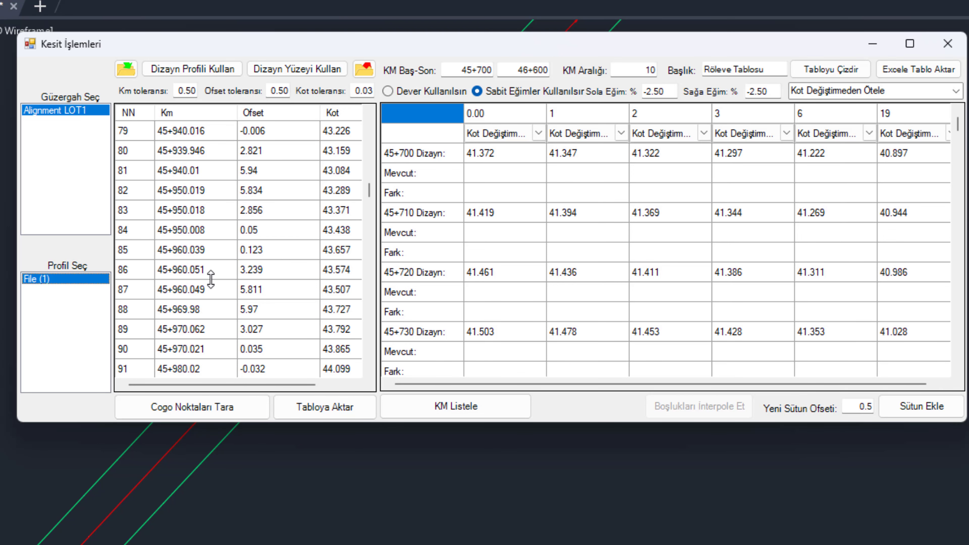
scroll(210, 281, "down", 13)
scroll(211, 280, "down", 14)
scroll(210, 281, "down", 13)
scroll(211, 278, "down", 13)
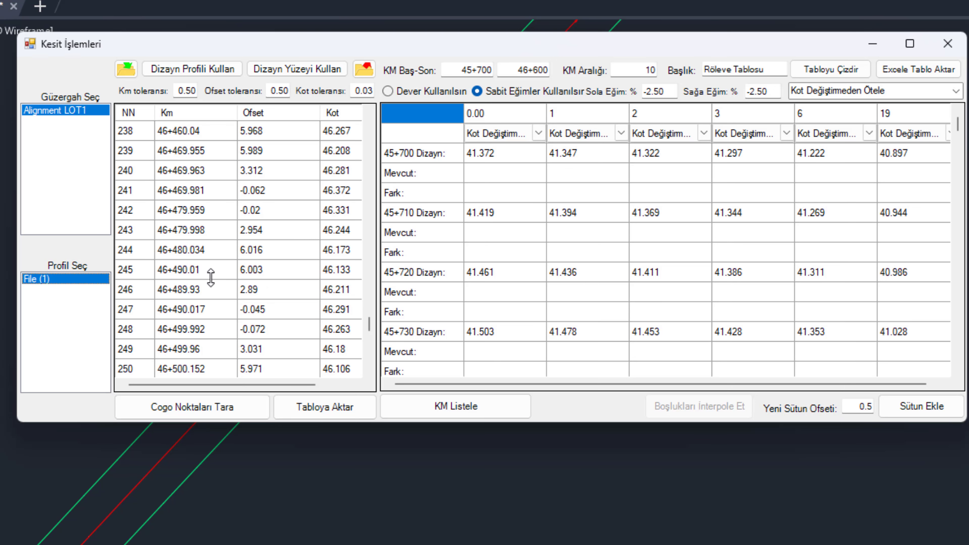
scroll(210, 278, "down", 5)
scroll(209, 271, "down", 6)
scroll(209, 262, "down", 1)
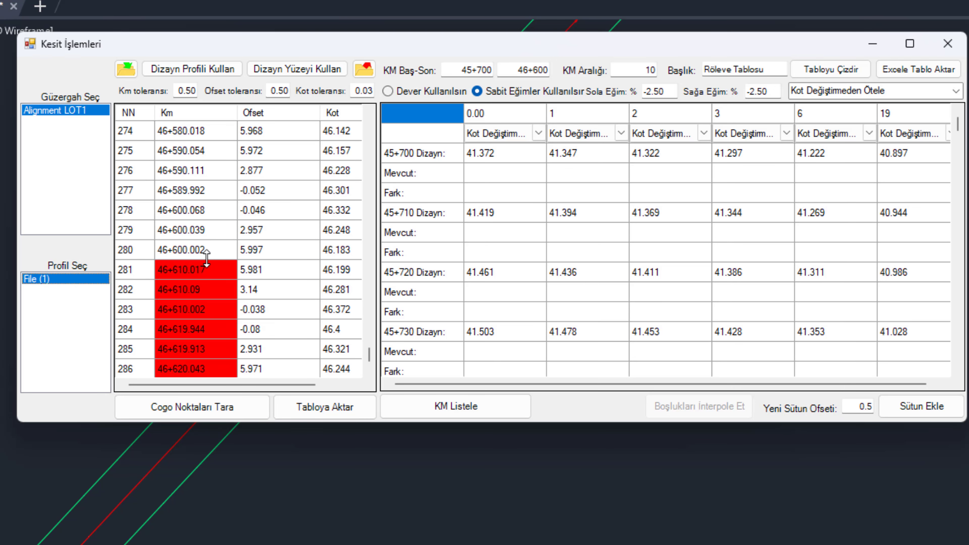
scroll(244, 237, "down", 1)
left_click(196, 330)
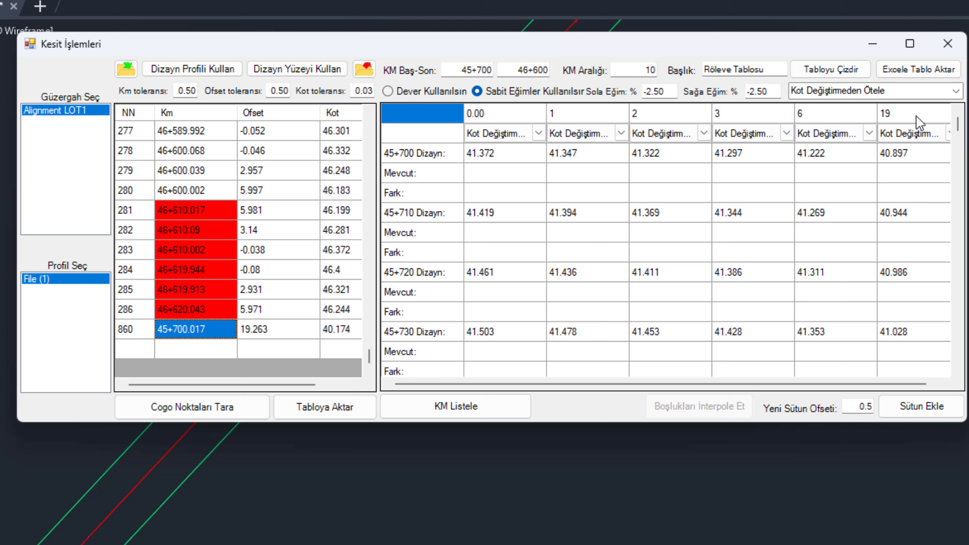
Switch all offset columns' shift mode to 'Boyuna & Enine Eğimle Ötele'
left_click(904, 122)
left_click(839, 125)
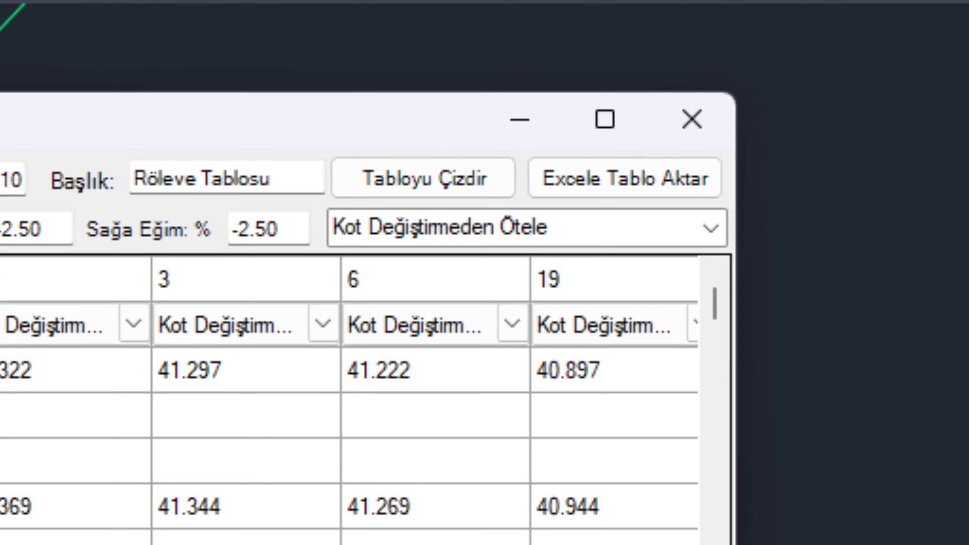
left_click(704, 170)
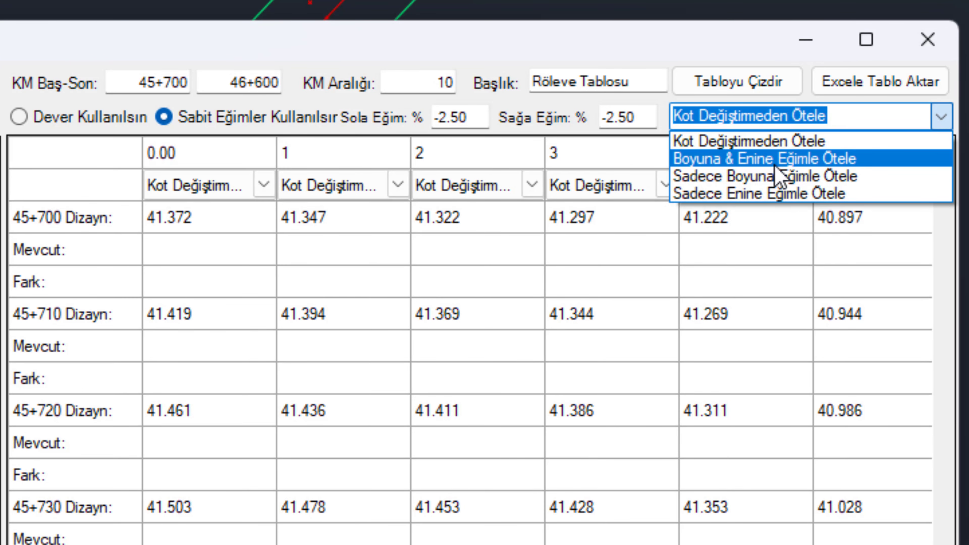
left_click(765, 159)
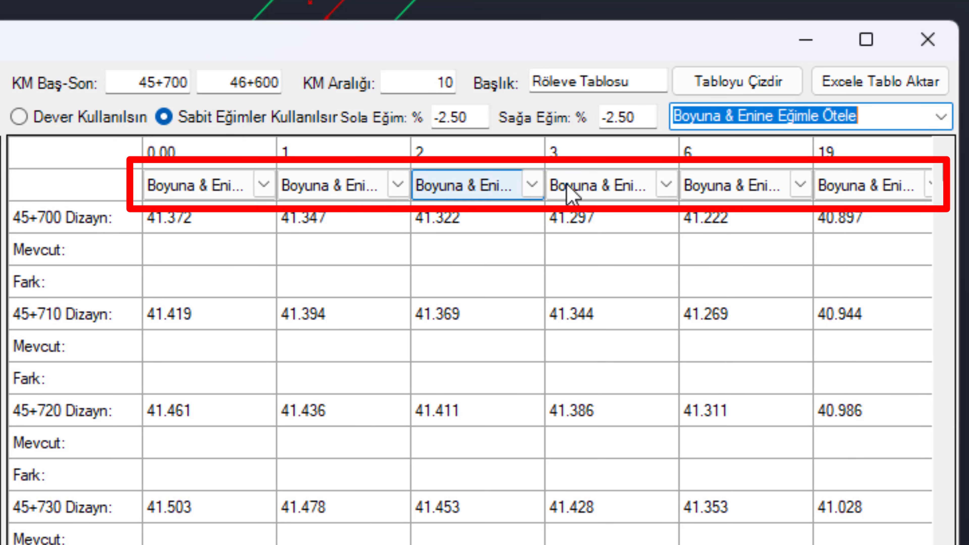
Check column 19's shift options, then revert all columns to 'Kot Değiştirmeden Ötele'
scroll(611, 192, "right", 1)
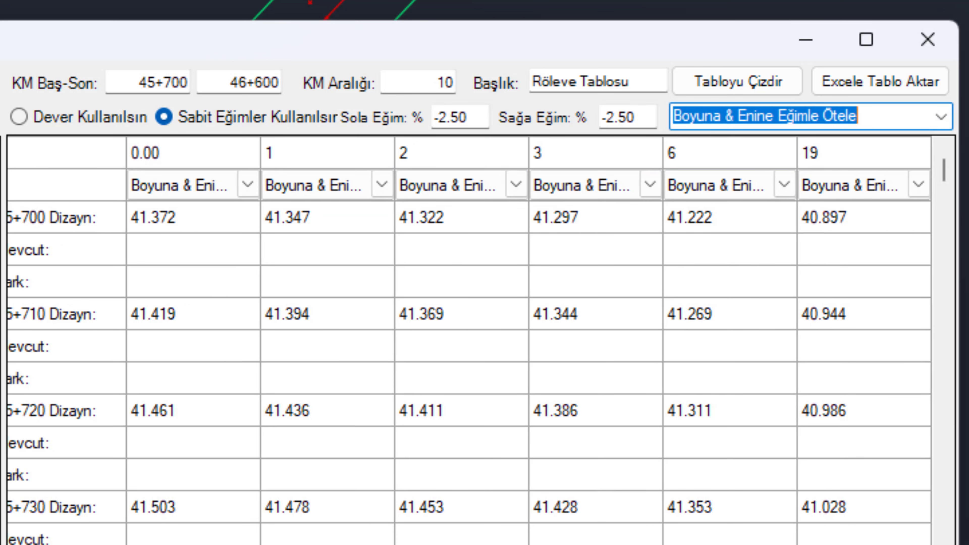
left_click(919, 184)
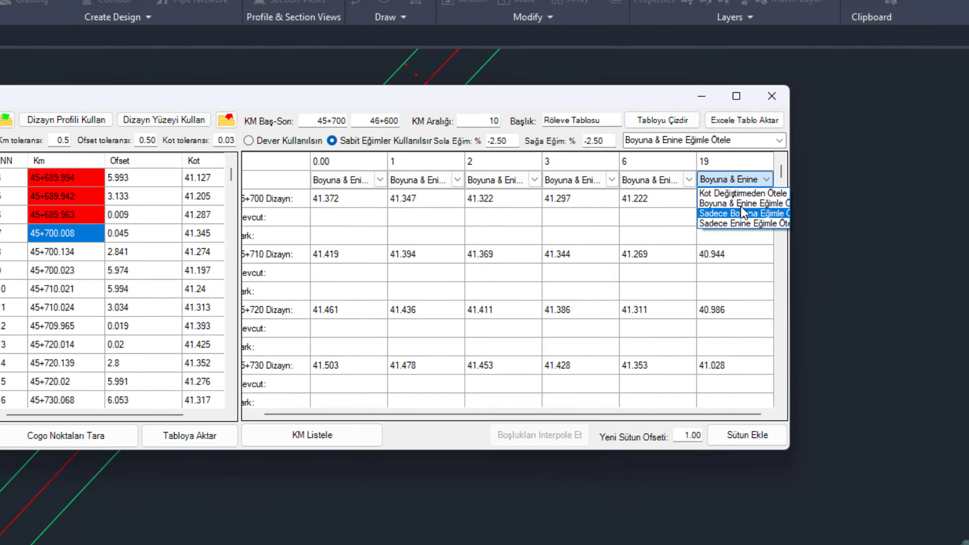
left_click(664, 151)
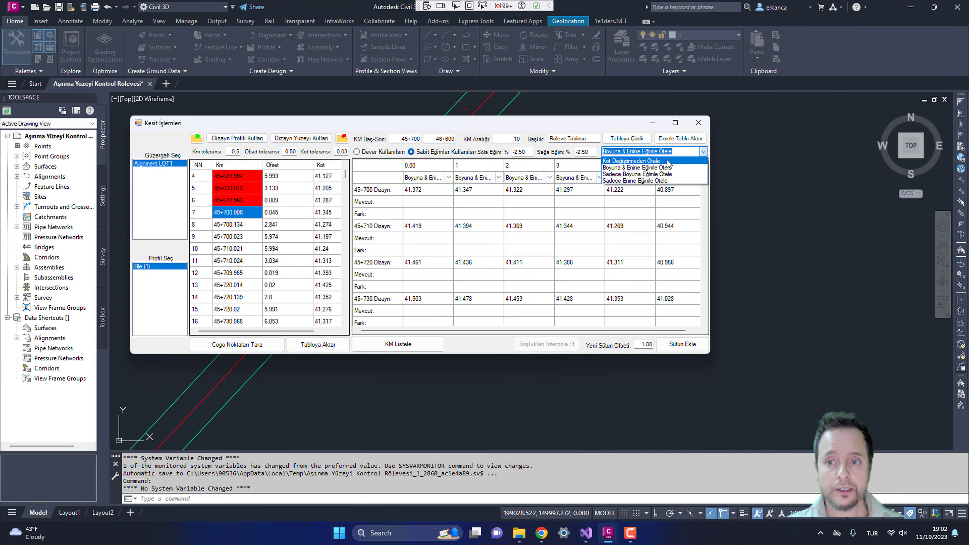
left_click(664, 161)
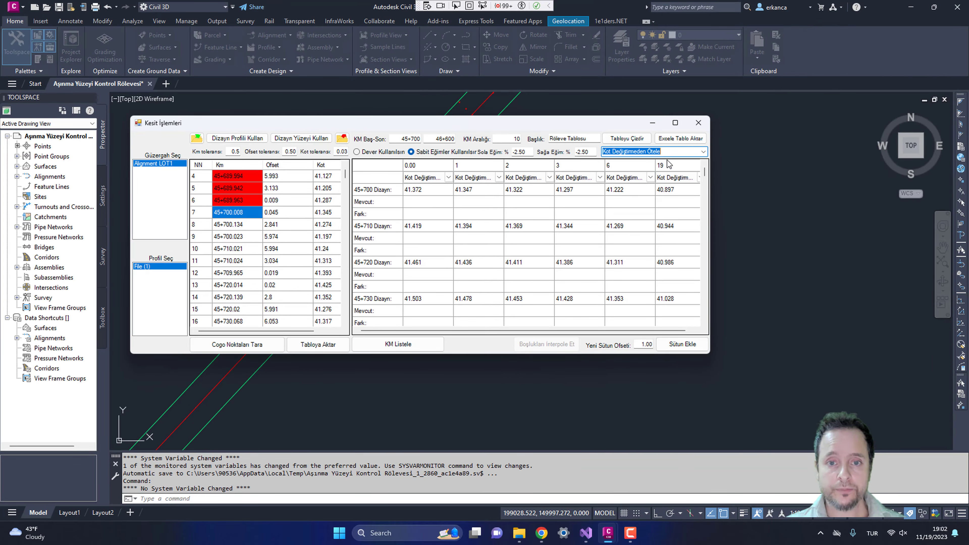
Transfer the scanned points with Tabloya Aktar and set Kot toleransı to 0.05
left_click(319, 345)
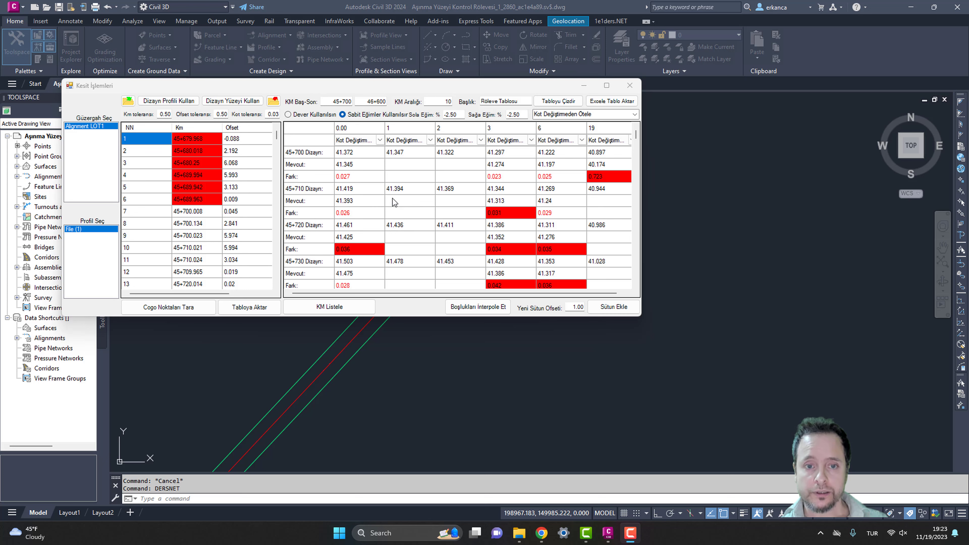
key("BackSpace")
type("5")
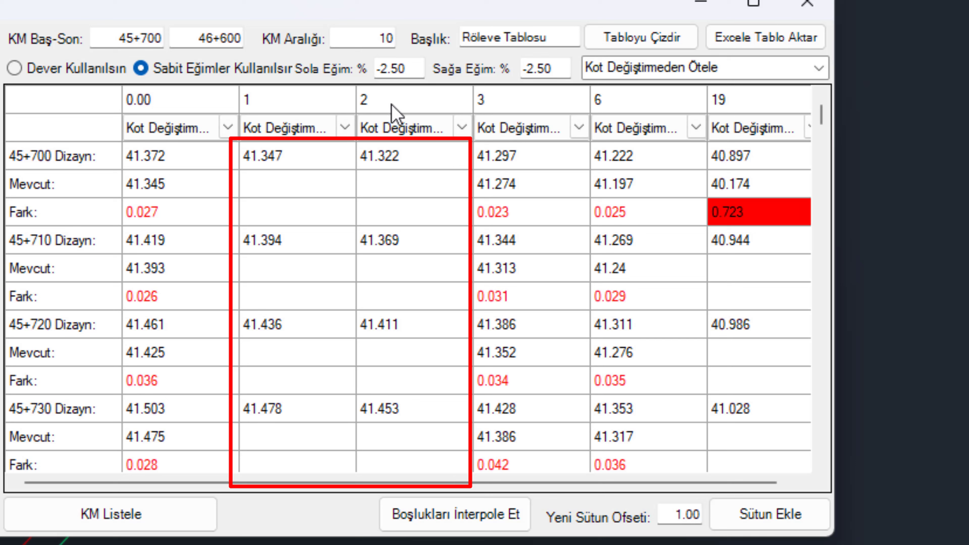
Check the empty Mevcut cells at offsets 1 and 2, then fill them with Boşlukları İnterpole Et
left_click(388, 186)
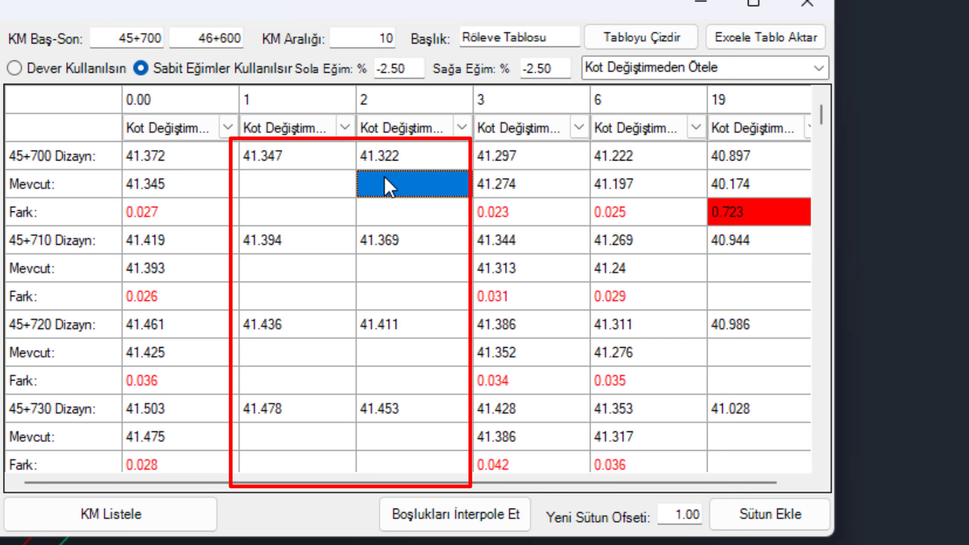
left_click(289, 191)
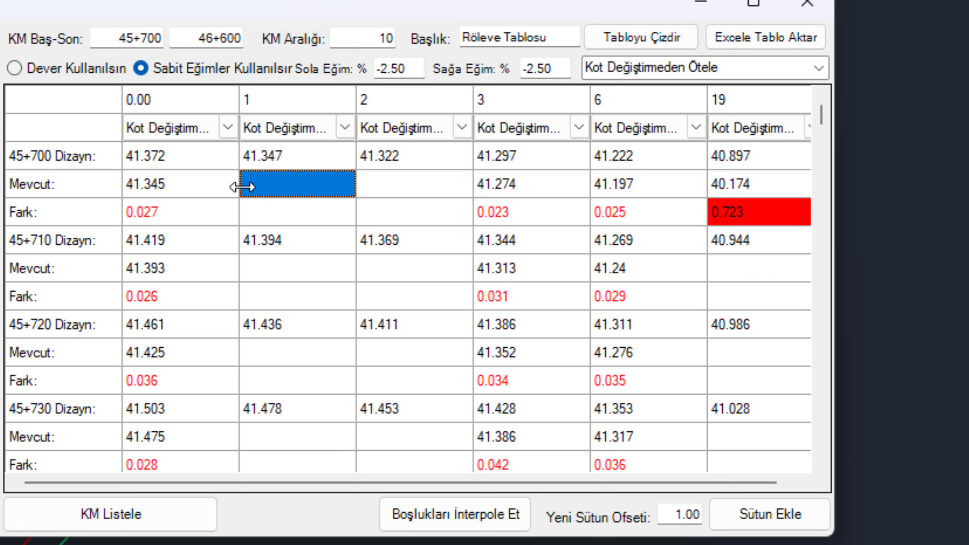
key("Right")
key("Right")
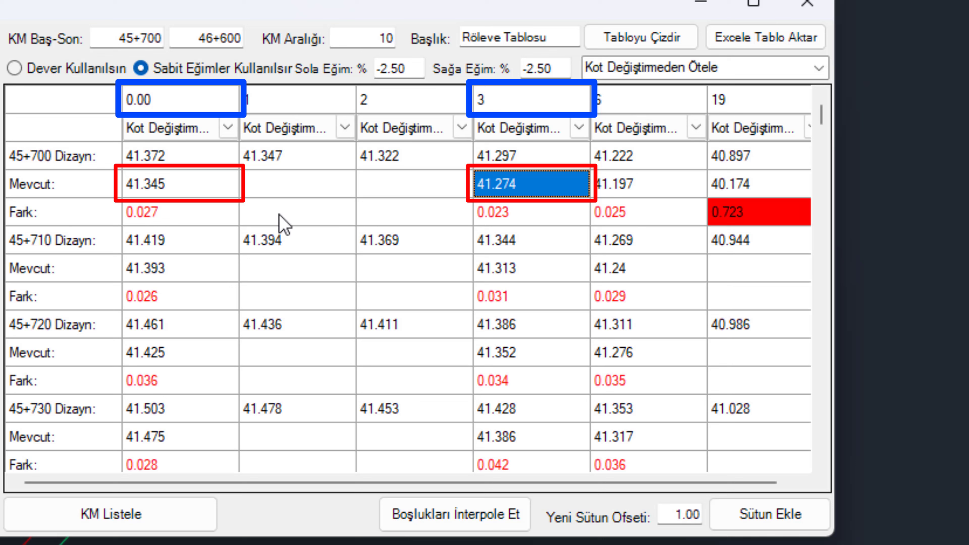
left_click(304, 187)
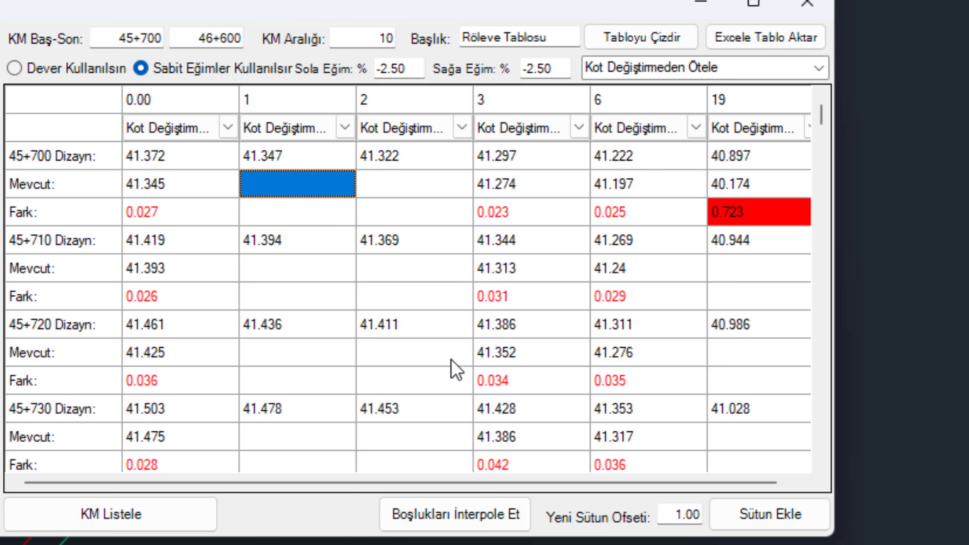
left_click(439, 516)
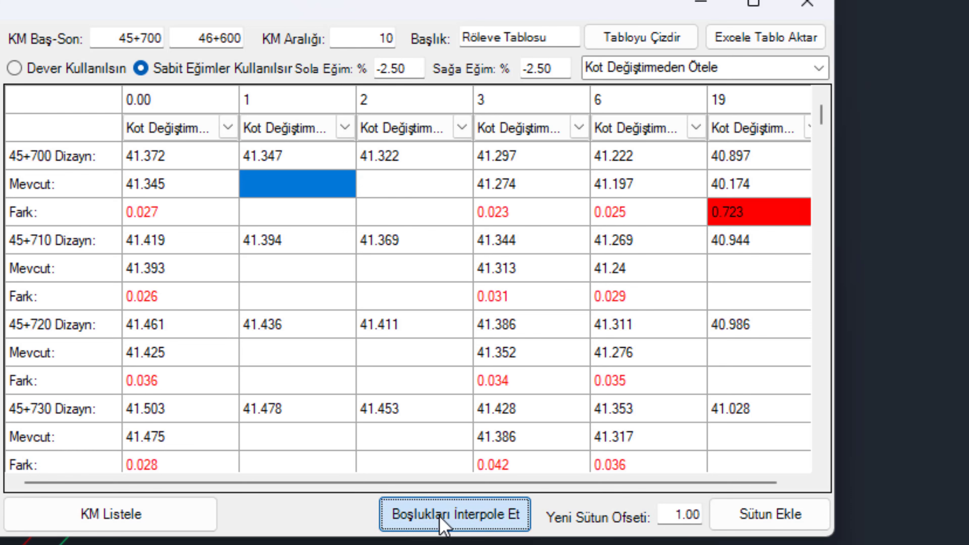
left_click(427, 191)
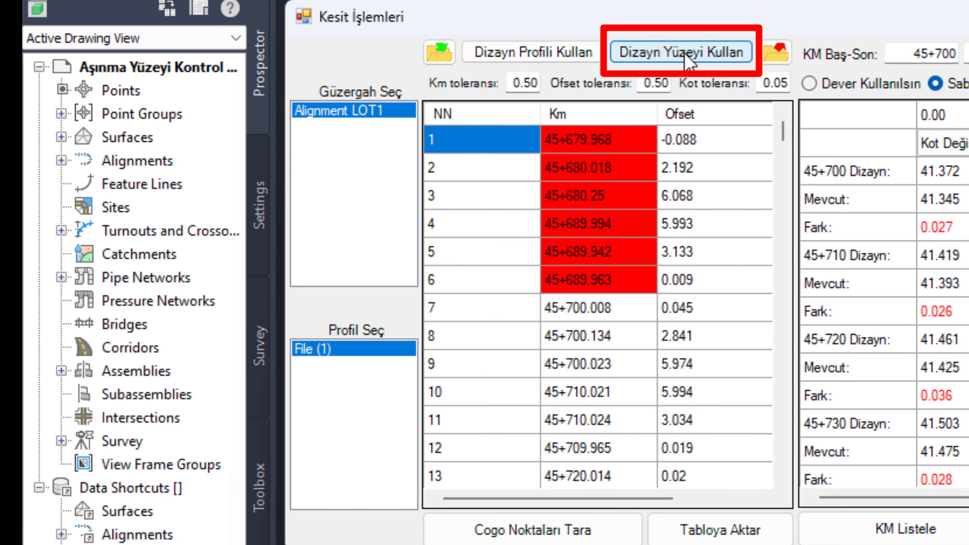
Try the design-surface option, then return to design profile File (1) covering 0+000 to 82+999.943
left_click(690, 58)
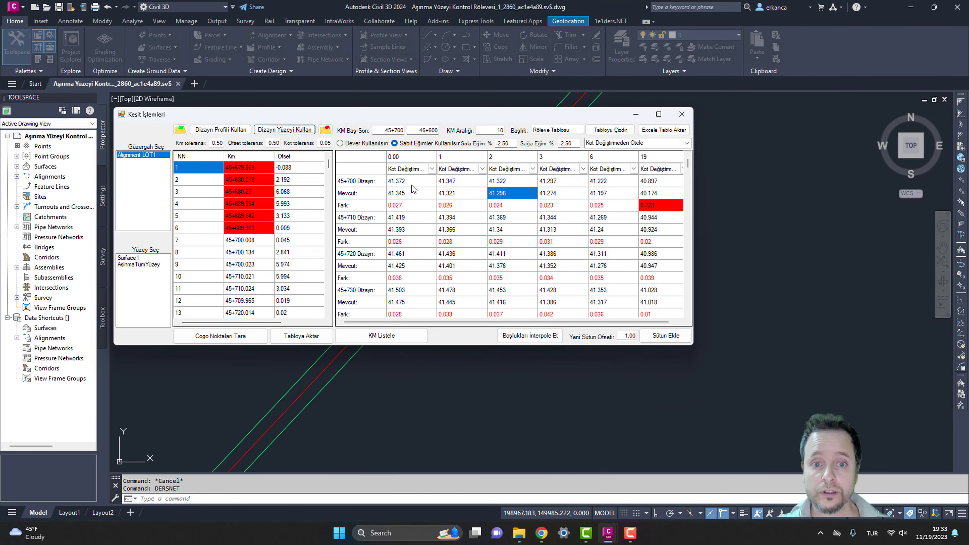
left_click(146, 265)
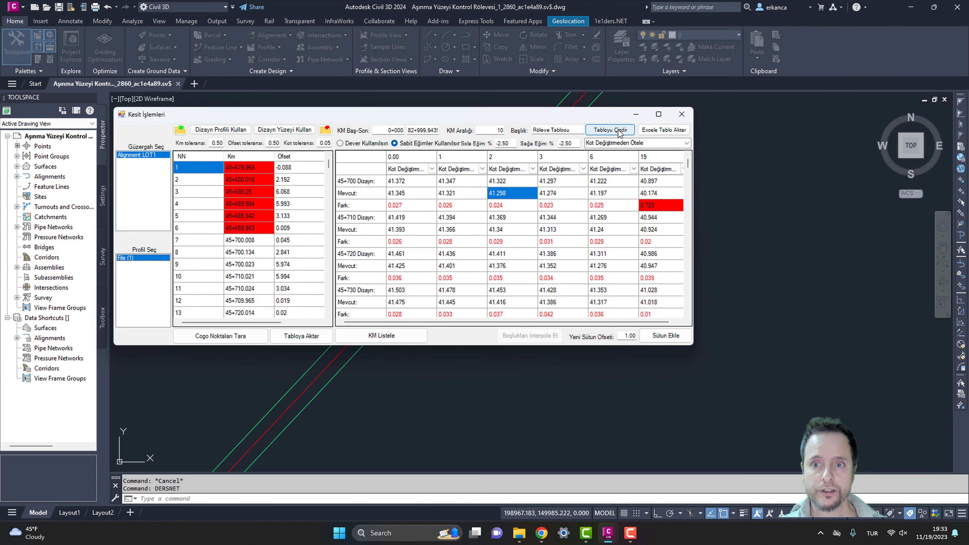
Place the Röleve Tablosu at a picked point and export it as 'Kontol Rölevesi.csv'
left_click(610, 131)
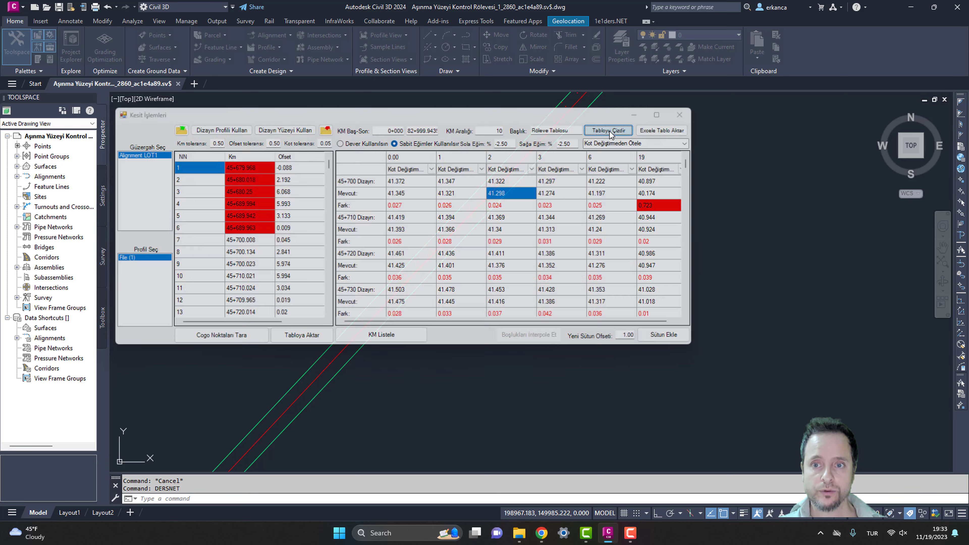
left_click(614, 122)
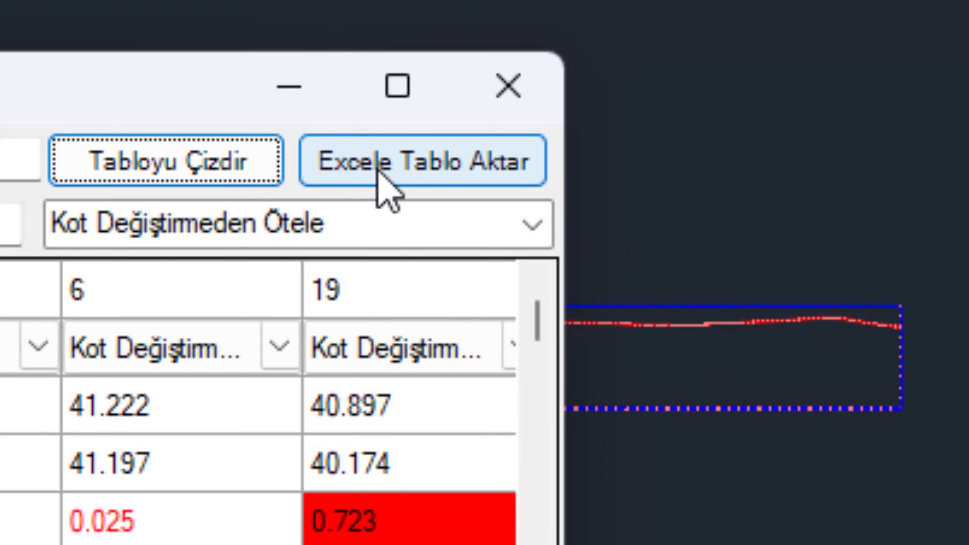
left_click(377, 173)
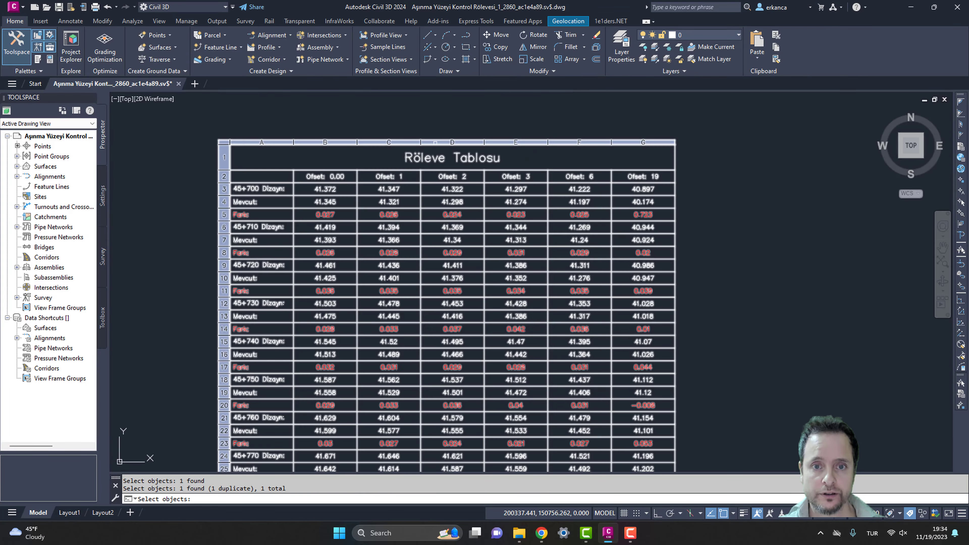
left_click_drag(435, 143, 483, 147)
key("Return")
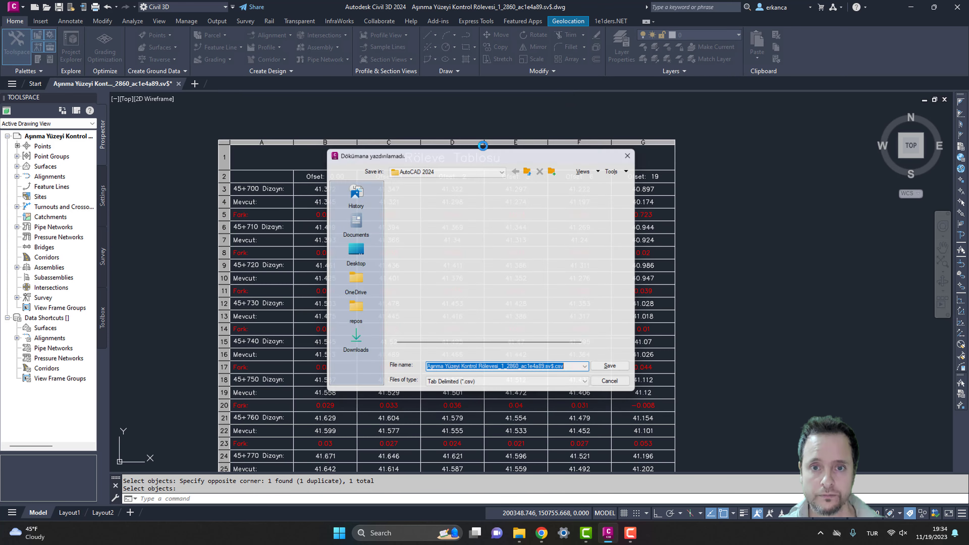
type("Kontol")
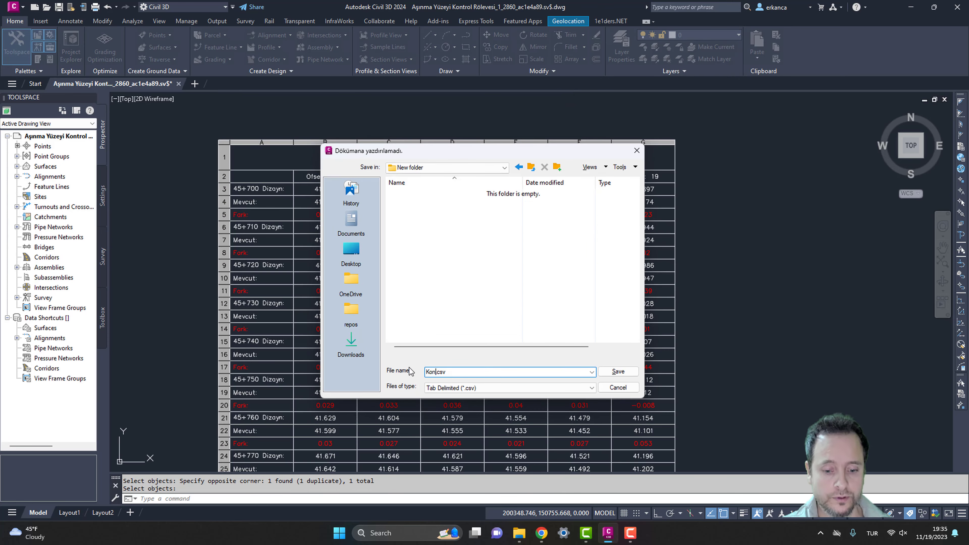
type(" Rölevesi")
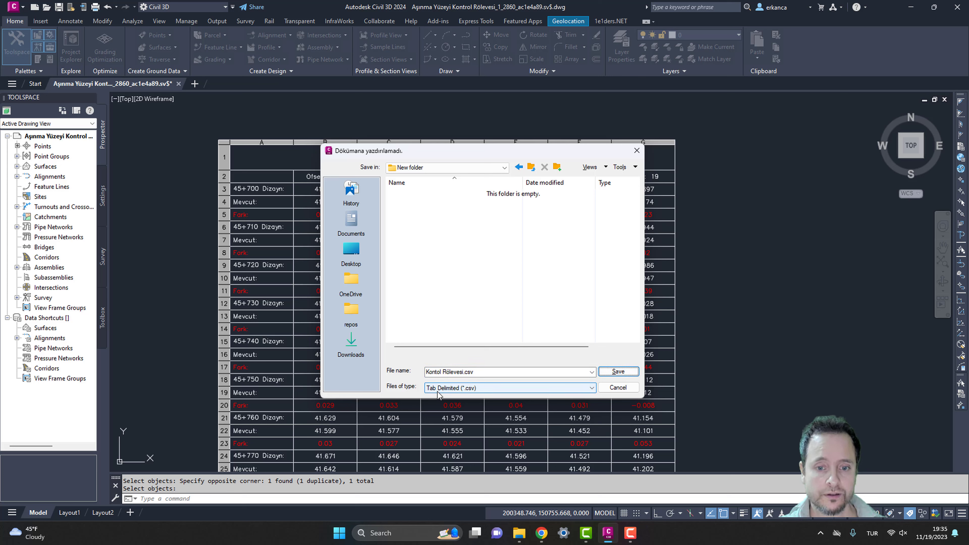
left_click(618, 371)
key("Escape")
key("Escape")
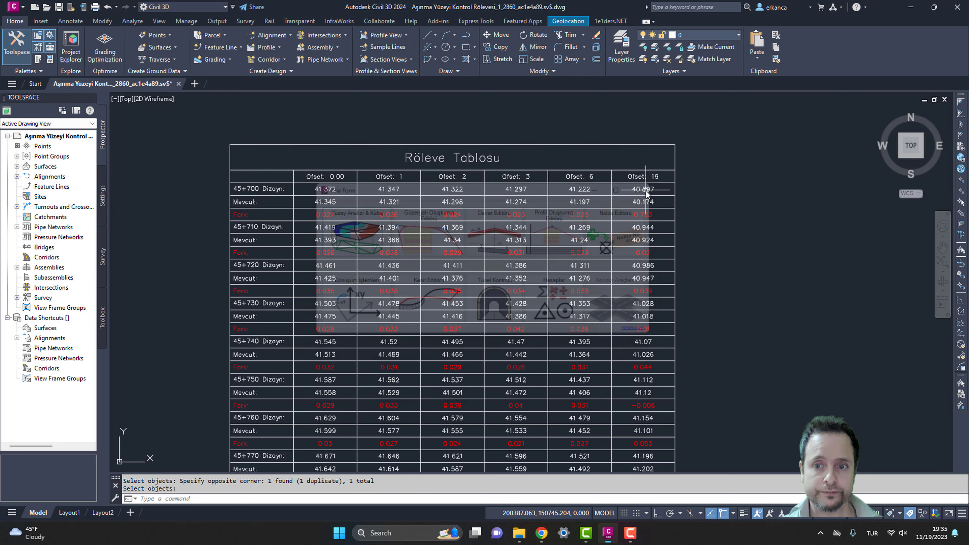